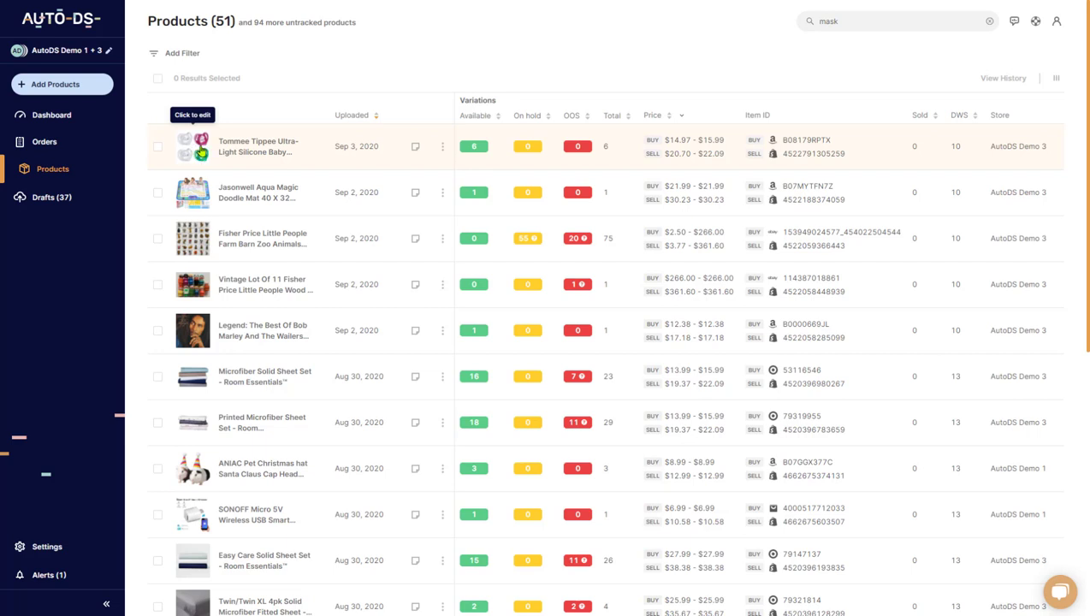
Step: Open the Tommee Tippee pacifier's edit page and check its collections, shipping method and city location
{"action": "left_click", "coordinate": [200, 150]}
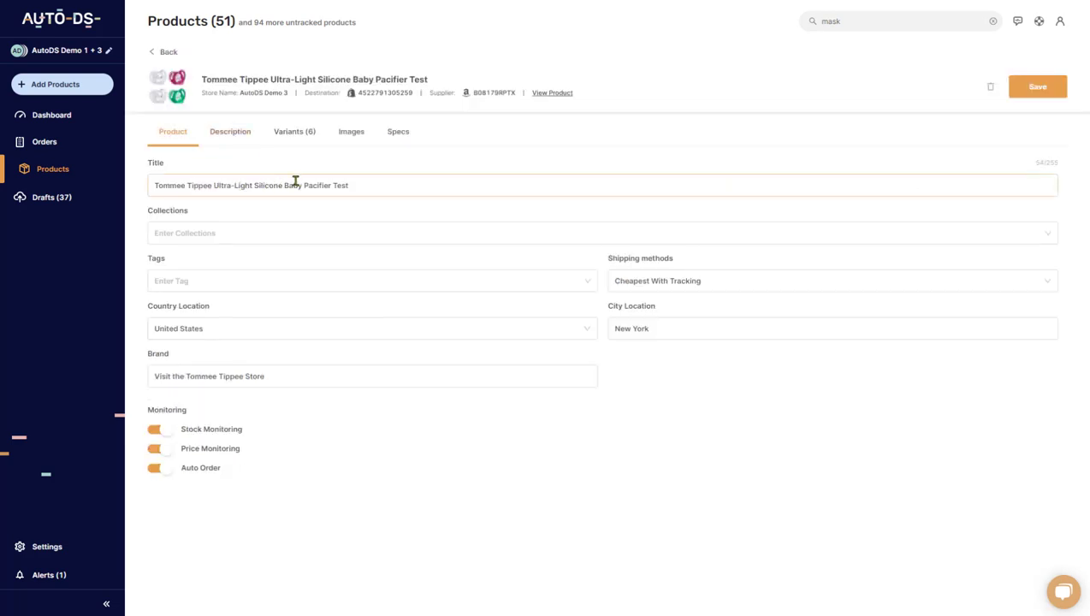
{"action": "left_click", "coordinate": [204, 232]}
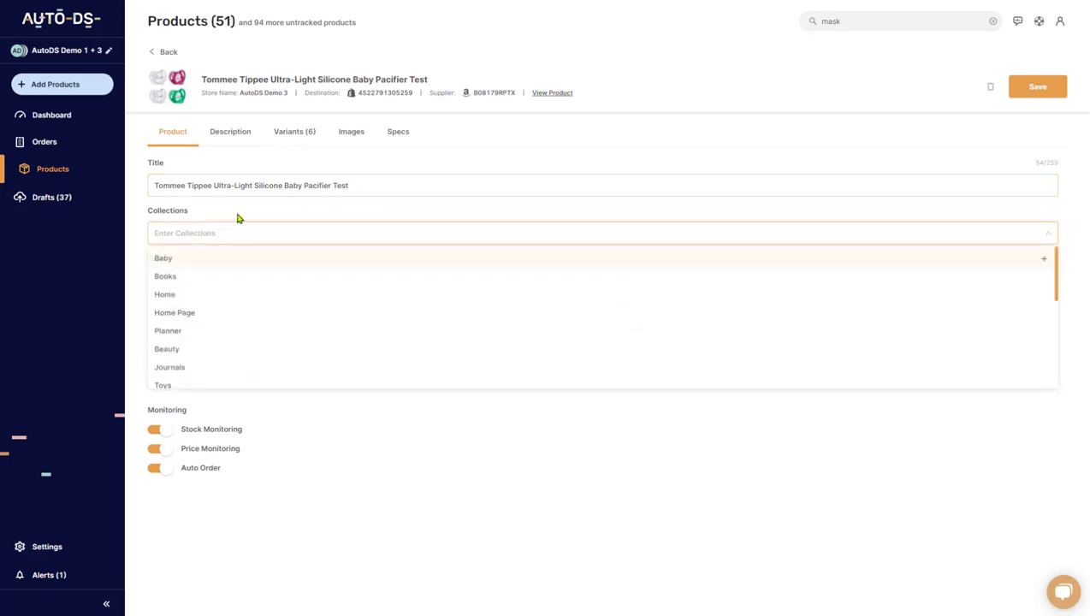
{"action": "key", "text": "Escape"}
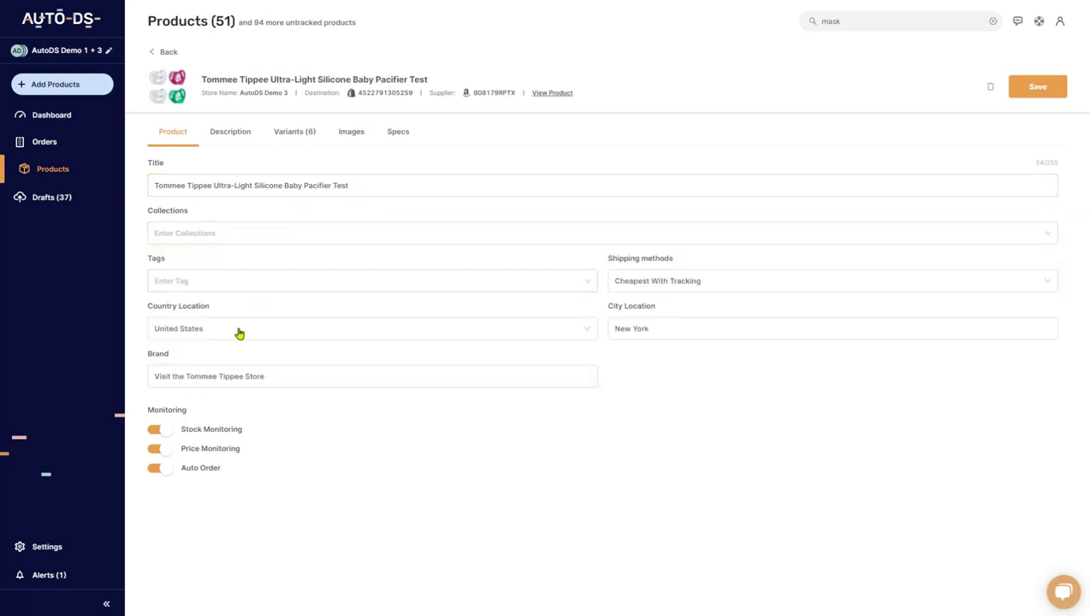
{"action": "left_click", "coordinate": [671, 286]}
{"action": "triple_click", "coordinate": [657, 325]}
{"action": "key", "text": "End"}
Step: Review the pacifier's Description, six Variants, Images and Color/Style Specs, then return to Product details
{"action": "left_click", "coordinate": [230, 137]}
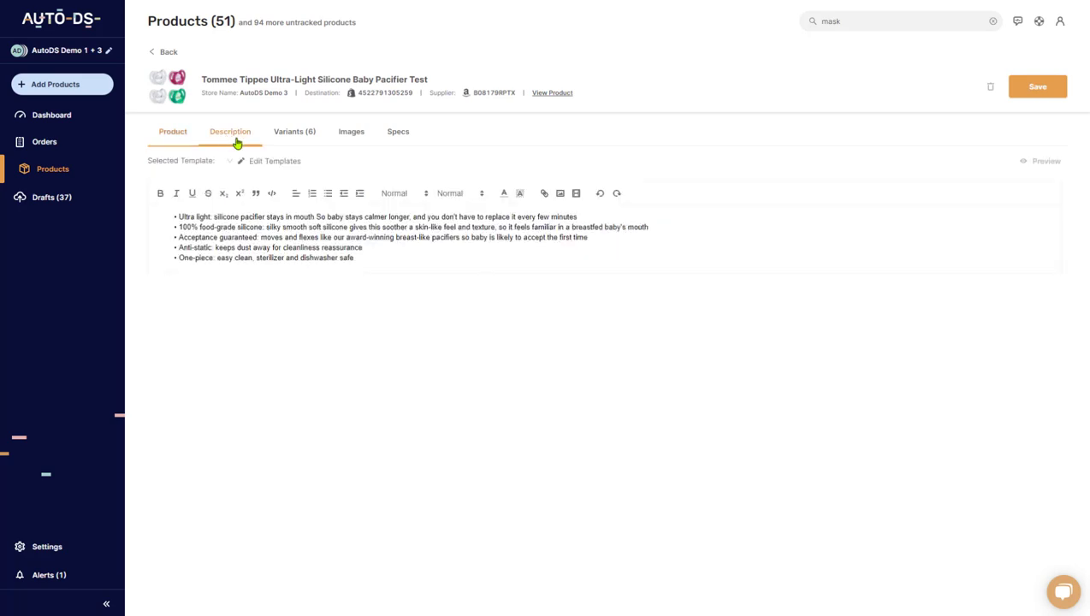
{"action": "left_click", "coordinate": [301, 137]}
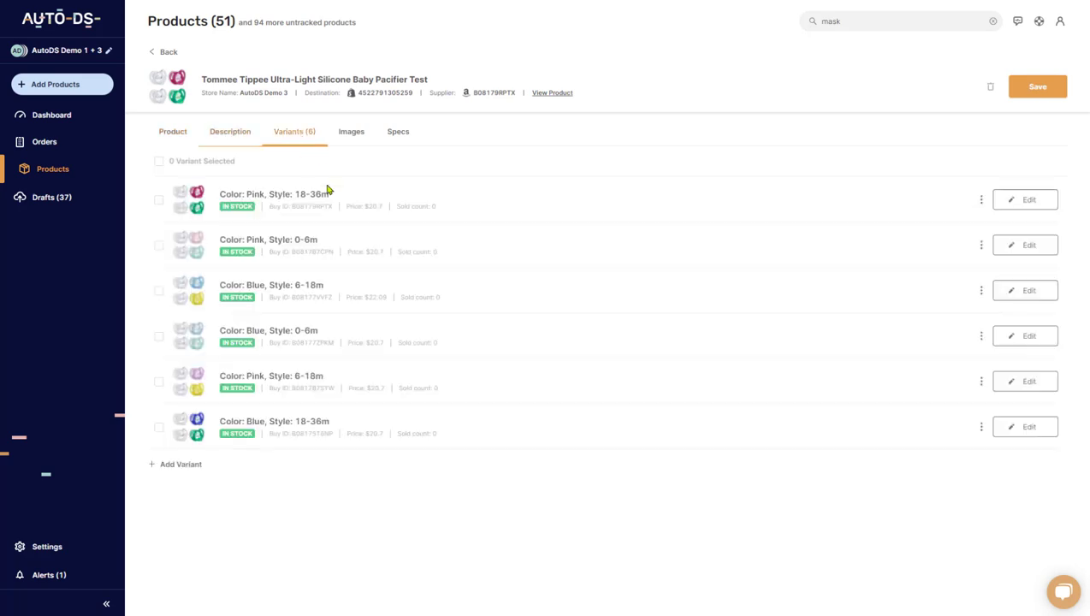
{"action": "left_click", "coordinate": [352, 141]}
{"action": "left_click", "coordinate": [398, 134]}
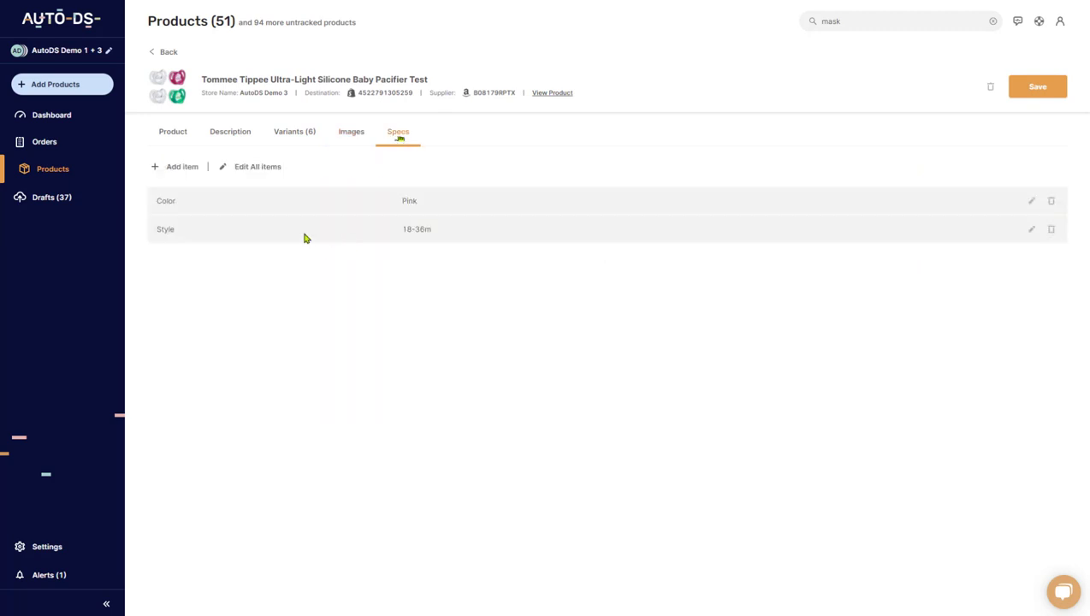
{"action": "left_click", "coordinate": [248, 135]}
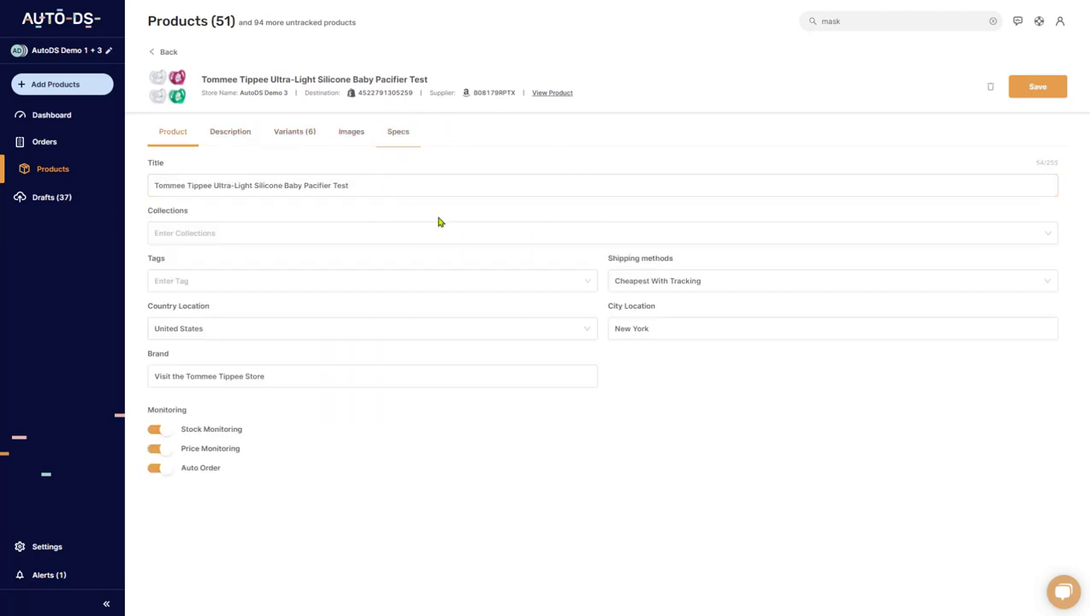
{"action": "left_click", "coordinate": [499, 185]}
Step: Return to the Products list and preview the first row's note and more-actions menus without changes
{"action": "left_click", "coordinate": [162, 51]}
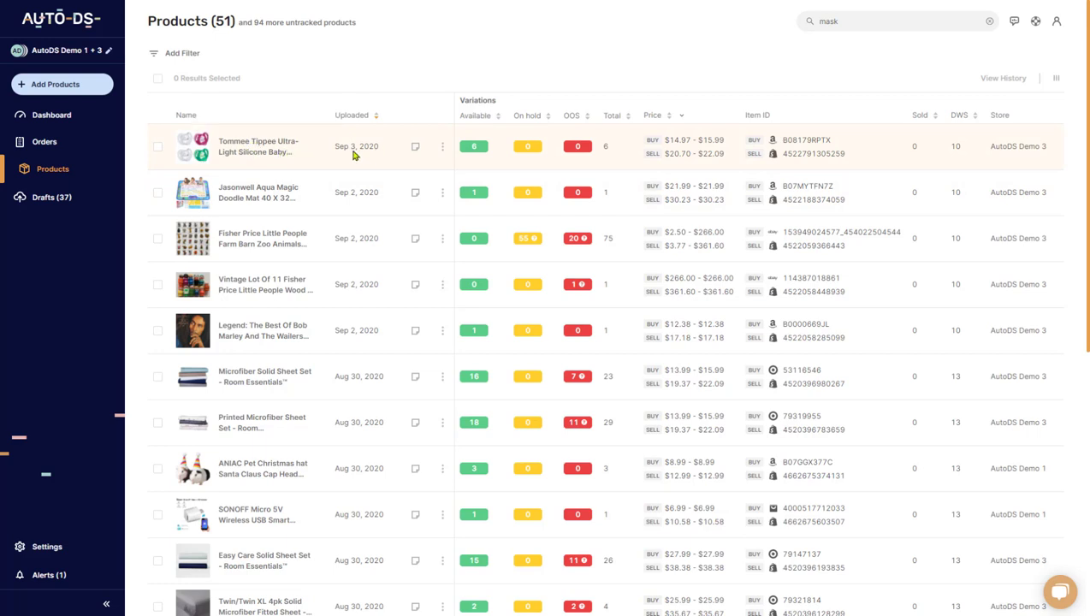
{"action": "left_click", "coordinate": [414, 150]}
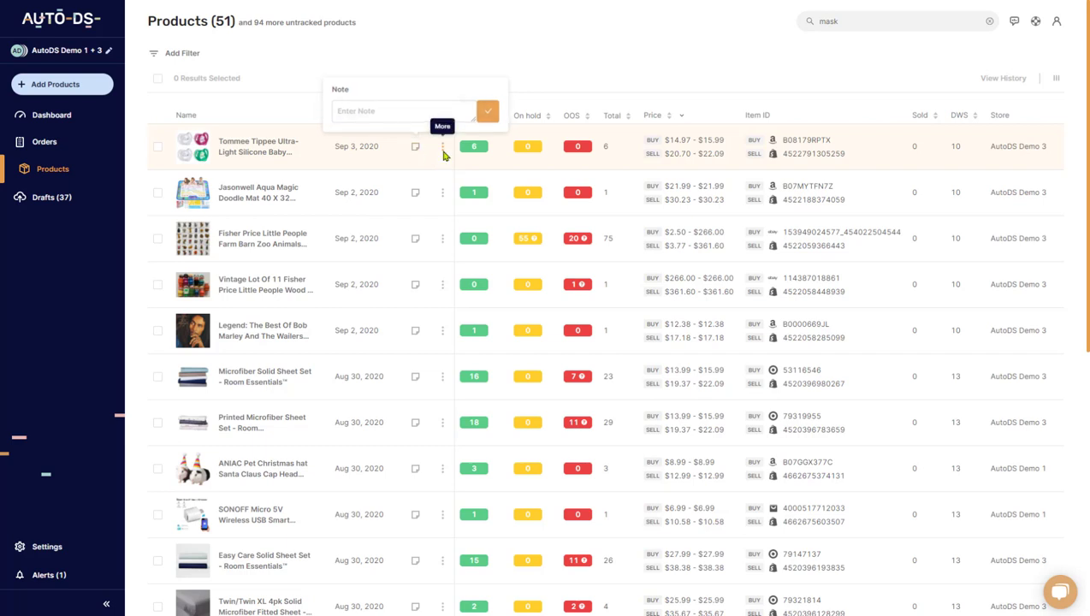
{"action": "left_click", "coordinate": [441, 150]}
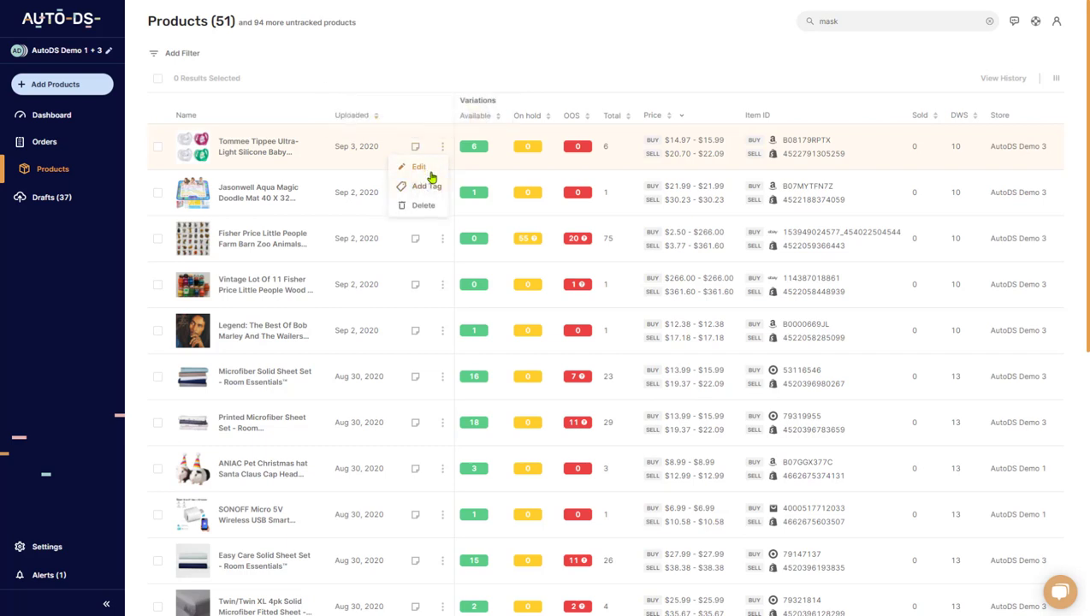
{"action": "left_click", "coordinate": [448, 84]}
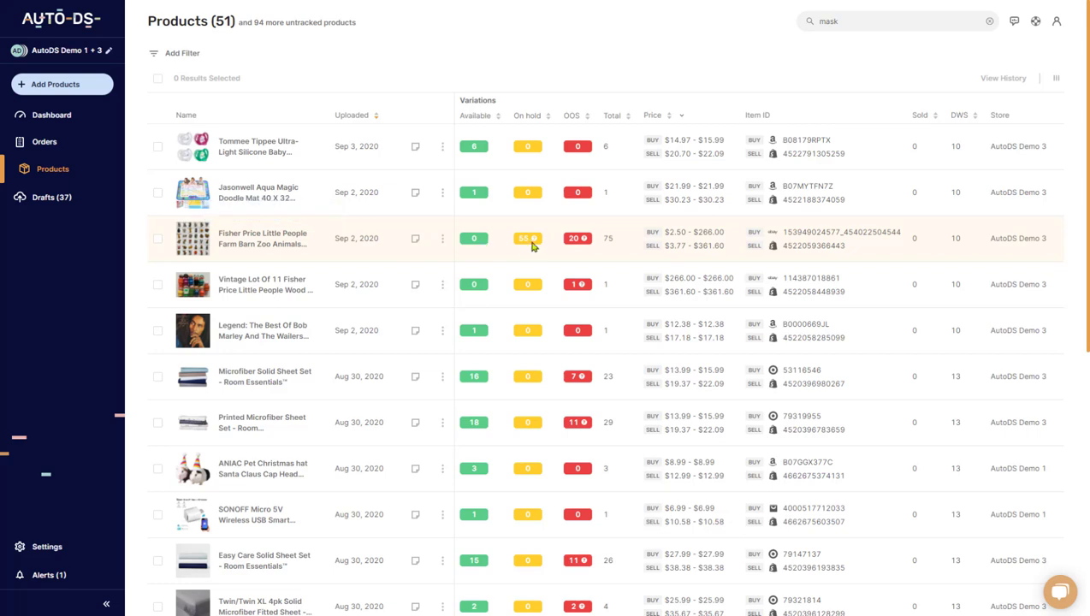
{"action": "mouse_move", "coordinate": [530, 243]}
{"action": "mouse_move", "coordinate": [530, 247]}
{"action": "mouse_move", "coordinate": [577, 240]}
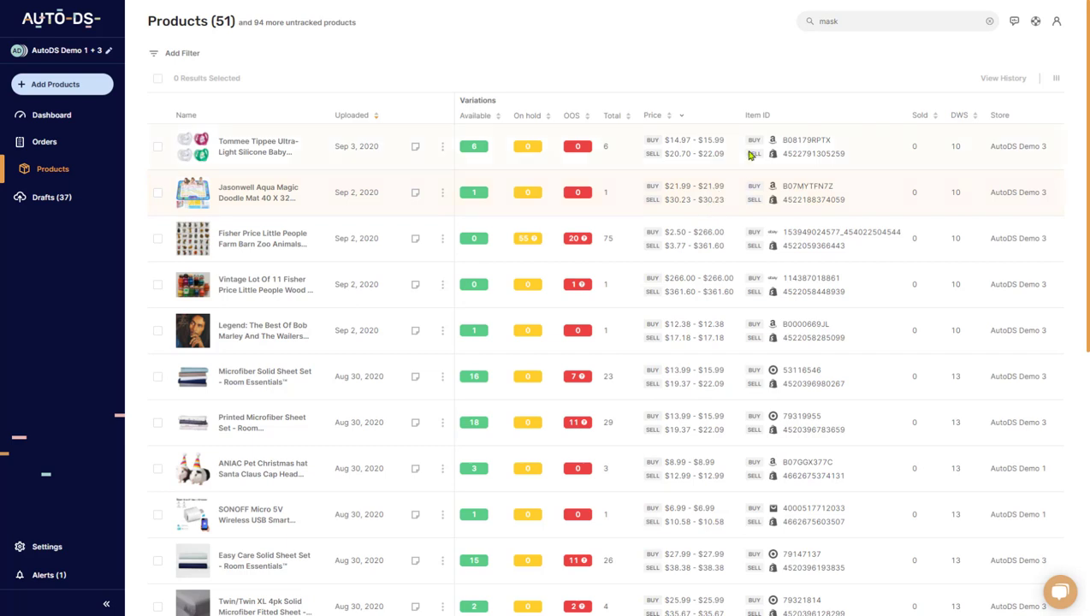
{"action": "left_click", "coordinate": [799, 145]}
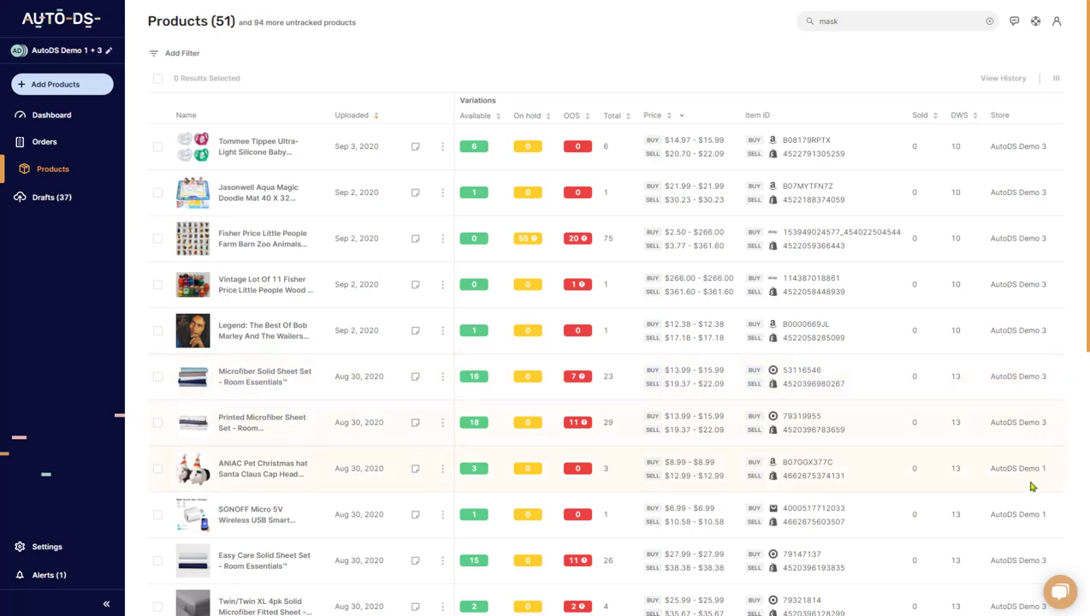
{"action": "left_click", "coordinate": [1002, 79]}
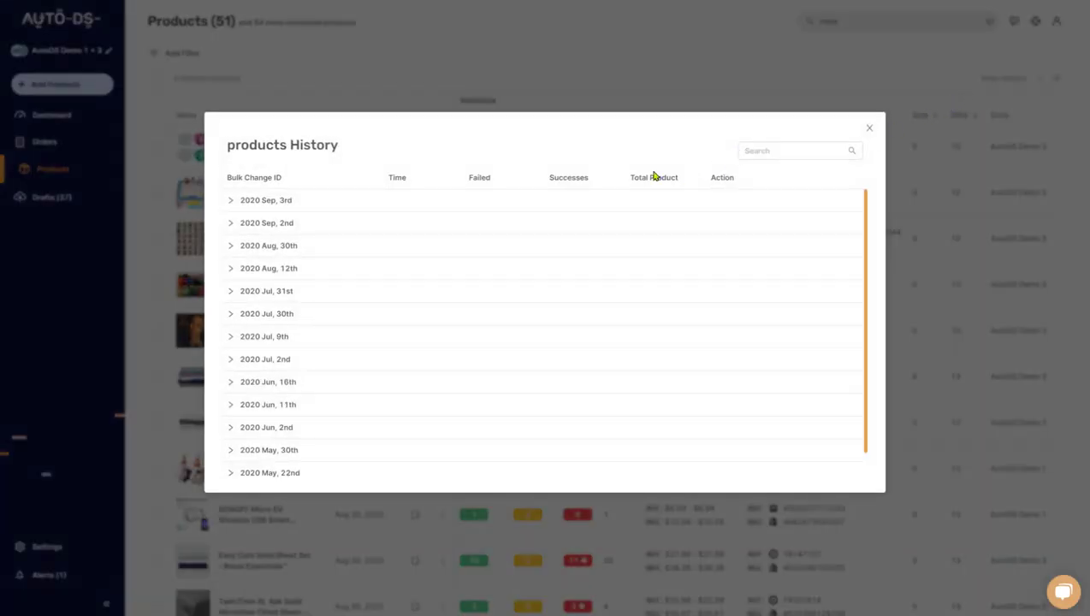
{"action": "left_click", "coordinate": [261, 206]}
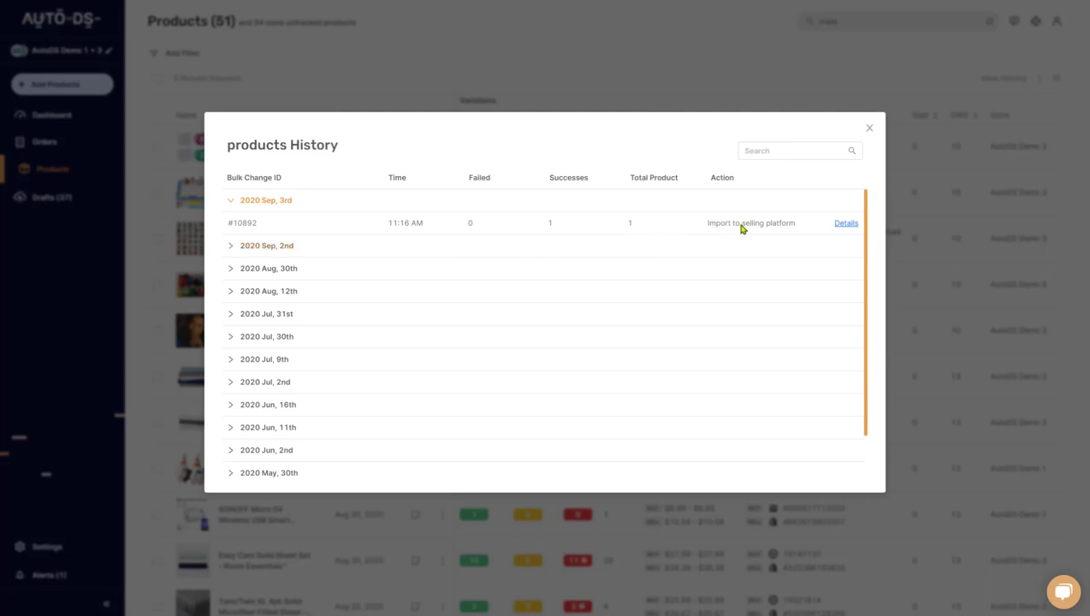
{"action": "left_click", "coordinate": [841, 226]}
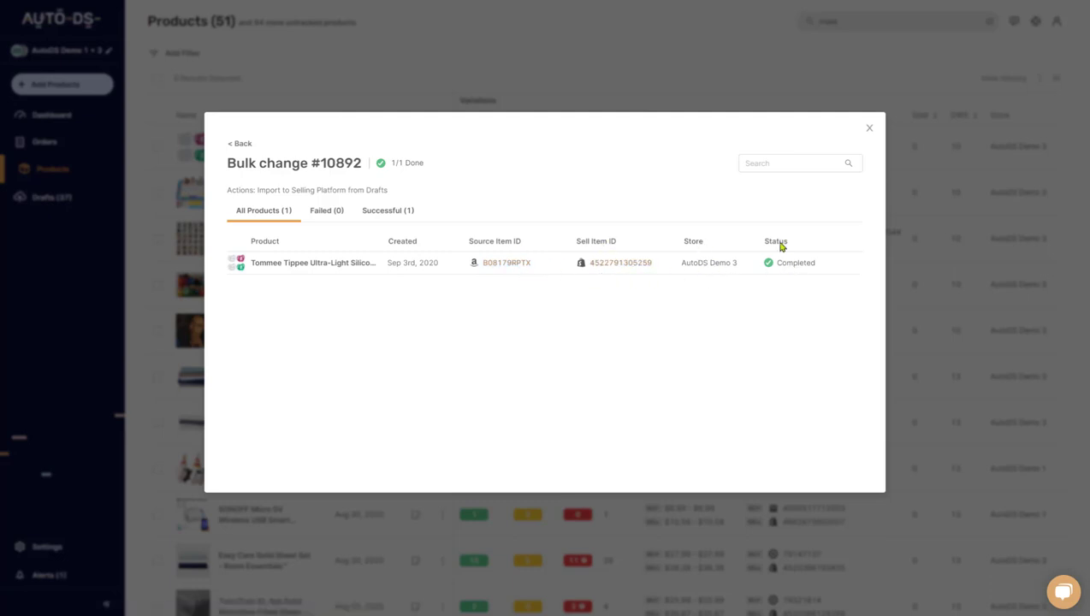
{"action": "key", "text": "Escape"}
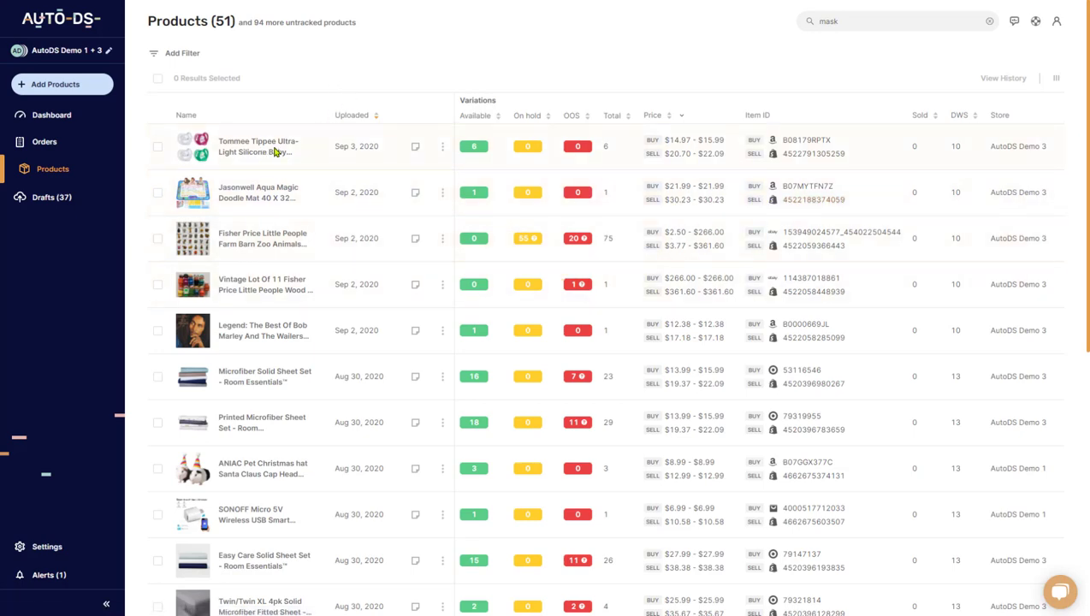
{"action": "left_click", "coordinate": [1000, 78]}
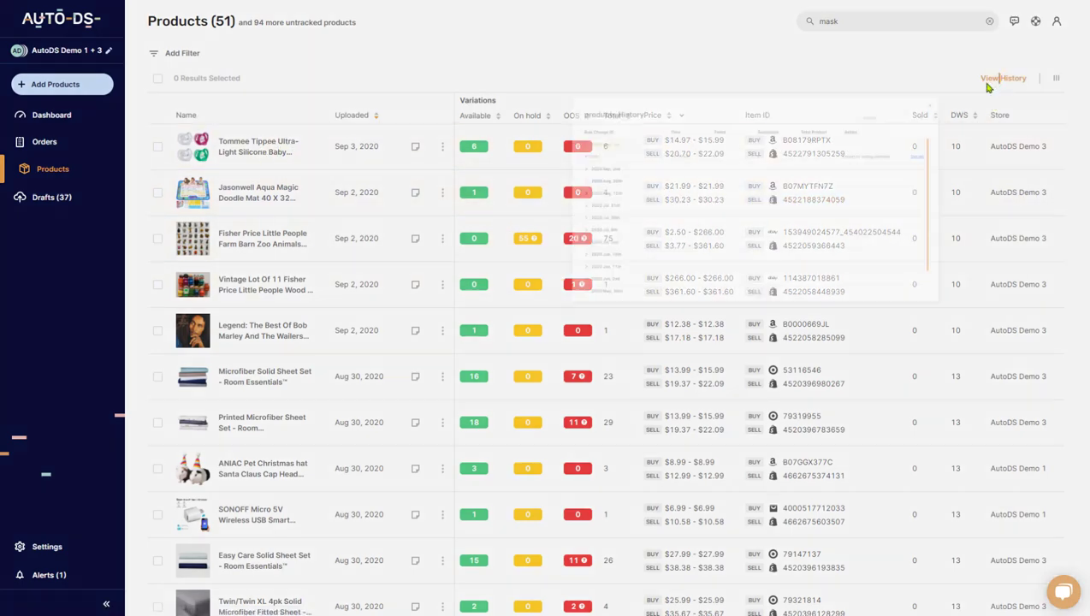
{"action": "scroll", "coordinate": [429, 281], "scroll_direction": "down", "scroll_amount": 1}
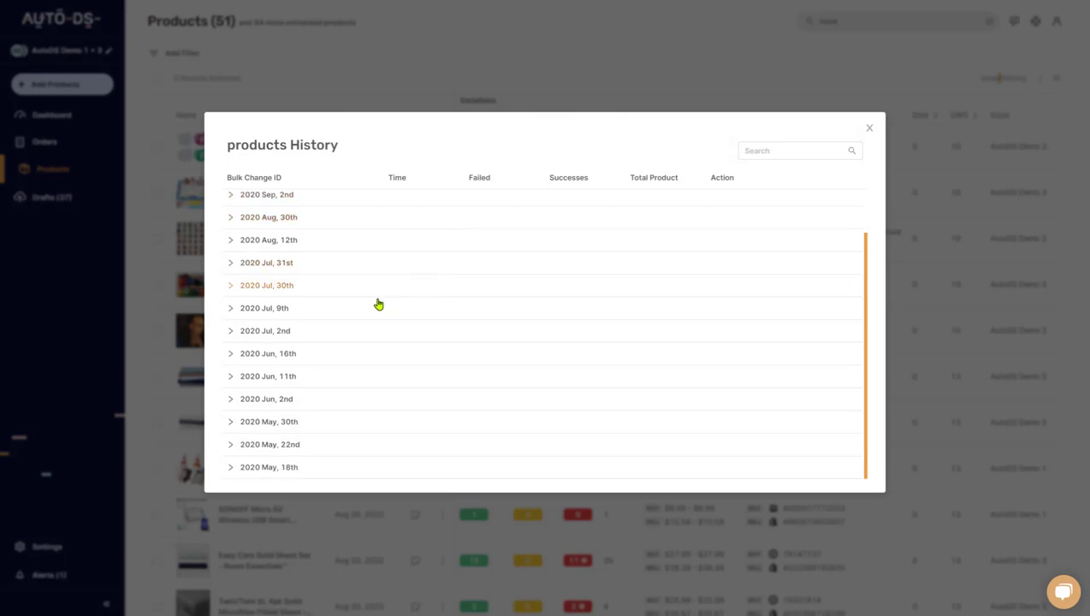
{"action": "scroll", "coordinate": [373, 303], "scroll_direction": "up", "scroll_amount": 1}
{"action": "left_click", "coordinate": [871, 129]}
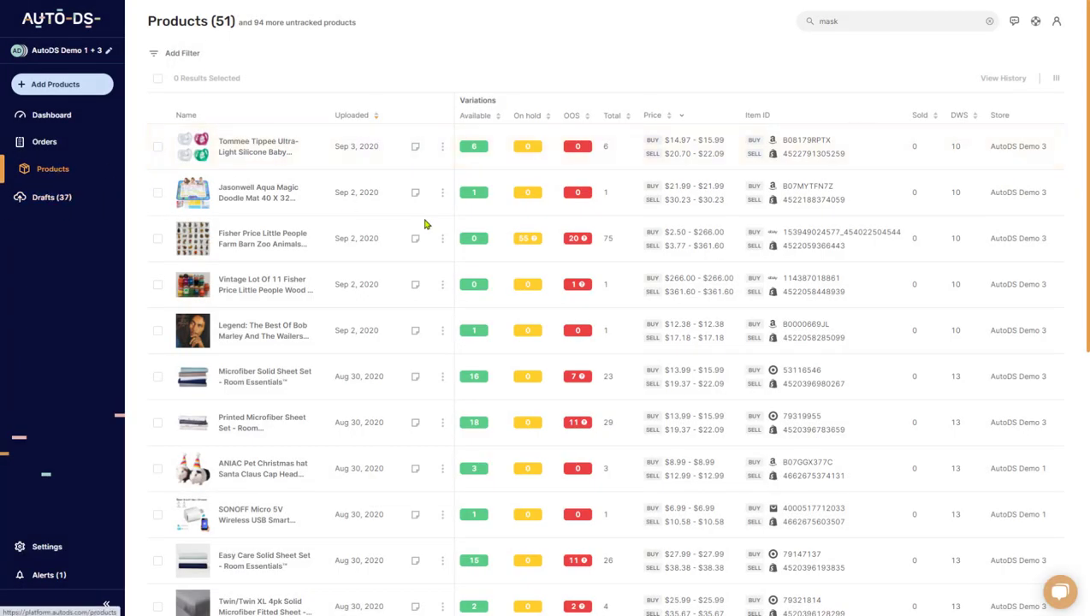
Step: Reorder the table columns with Sold and Tags at the top and Store last, and apply
{"action": "left_click", "coordinate": [1057, 81]}
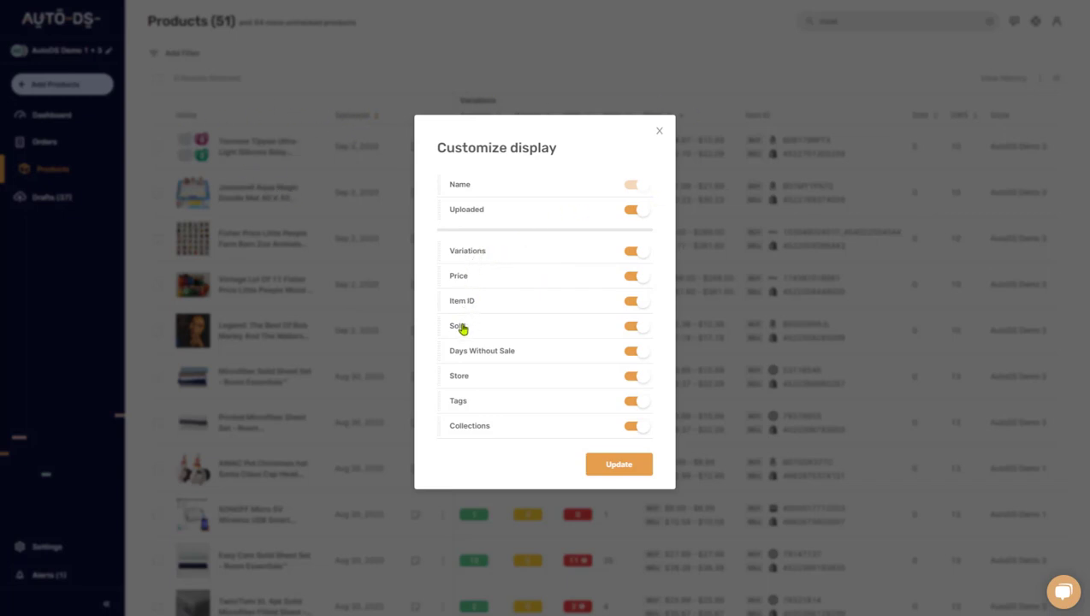
{"action": "left_click_drag", "start_coordinate": [462, 328], "coordinate": [464, 252]}
{"action": "left_click_drag", "start_coordinate": [473, 401], "coordinate": [462, 274]}
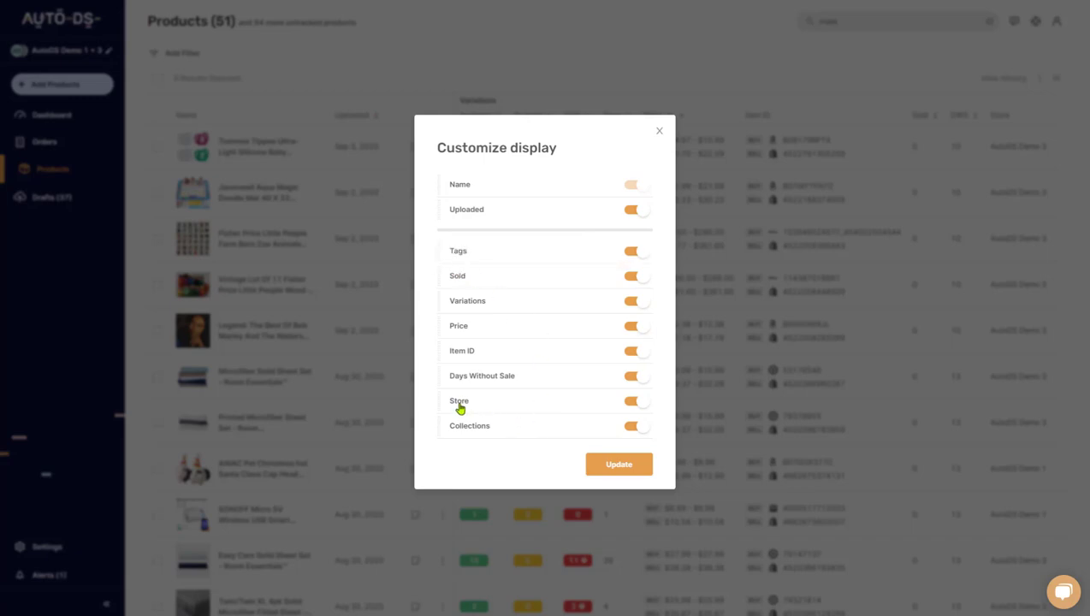
{"action": "mouse_move", "coordinate": [458, 407]}
{"action": "left_mouse_down"}
{"action": "mouse_move", "coordinate": [473, 404]}
{"action": "mouse_move", "coordinate": [463, 441]}
{"action": "mouse_move", "coordinate": [462, 426]}
{"action": "left_mouse_up"}
{"action": "left_click", "coordinate": [603, 459]}
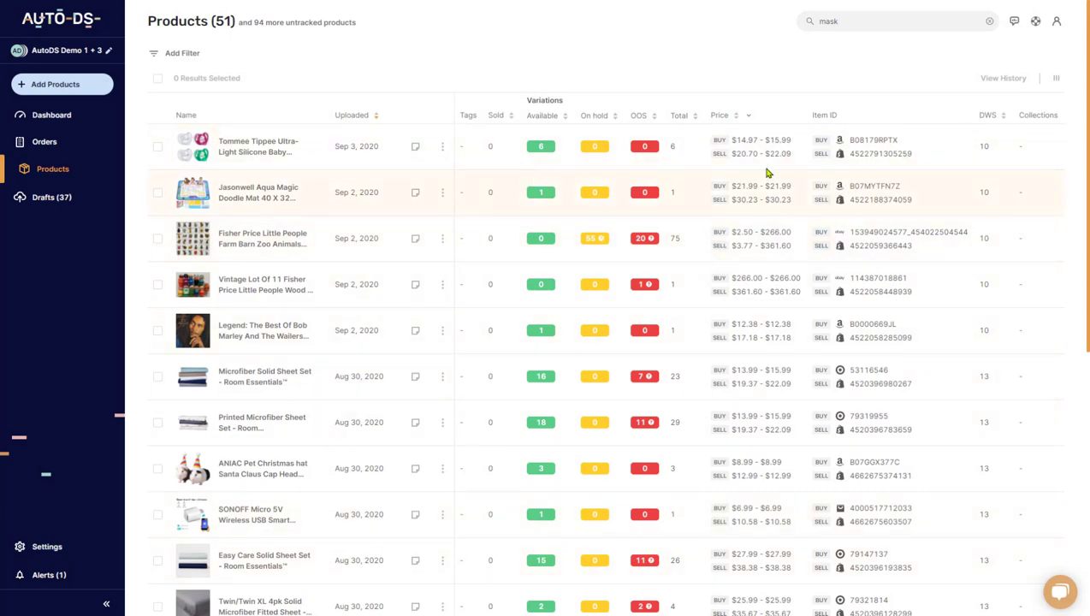
{"action": "left_click", "coordinate": [1055, 79]}
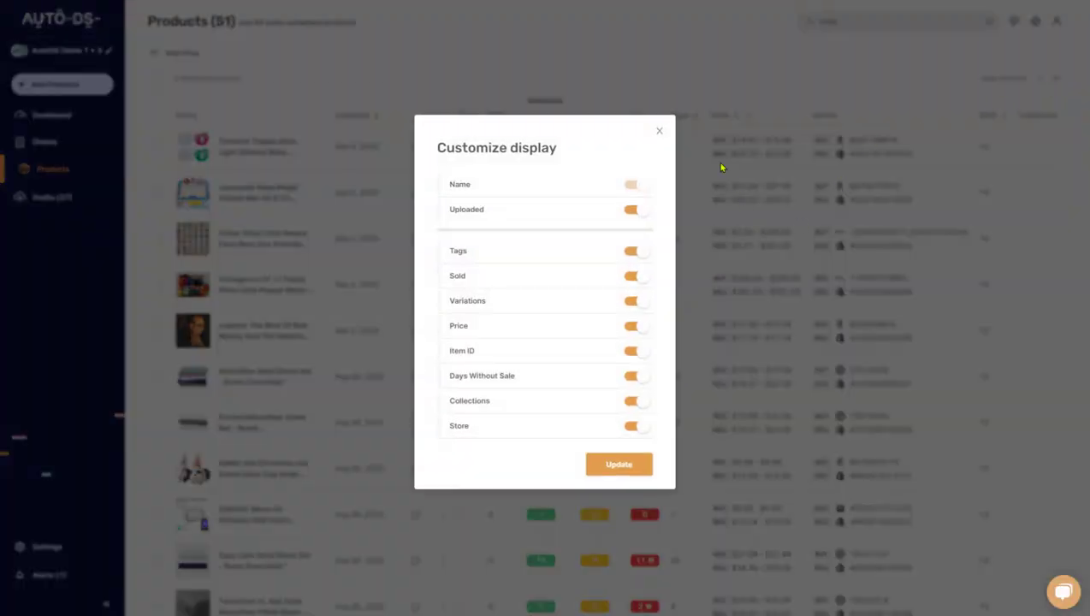
{"action": "left_click", "coordinate": [659, 131]}
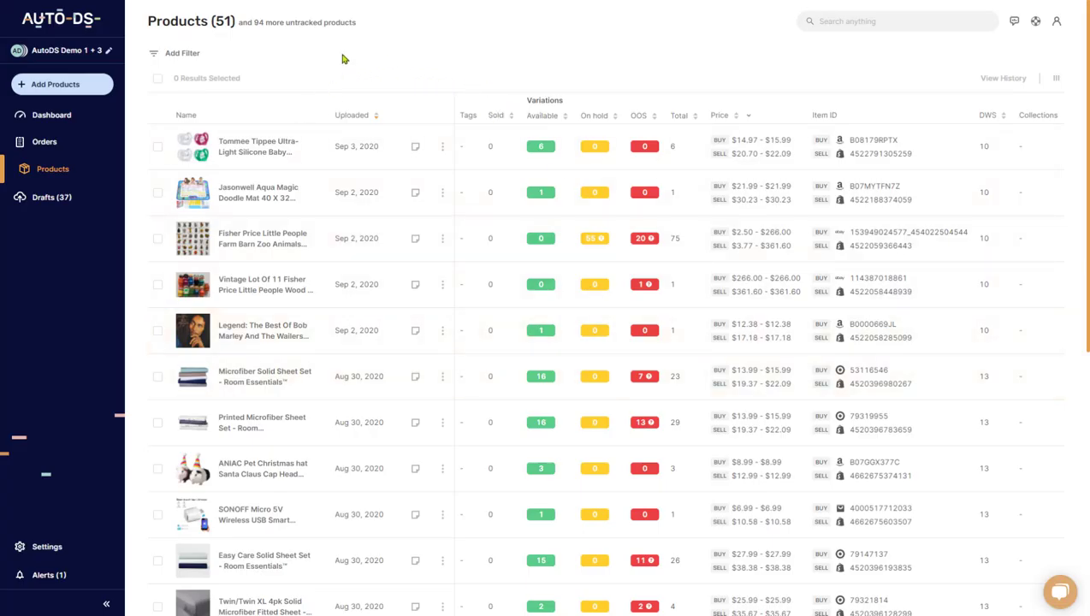
Step: Apply a Buy Site: Aliexpress filter showing 4 products, then remove it again
{"action": "left_click", "coordinate": [189, 56]}
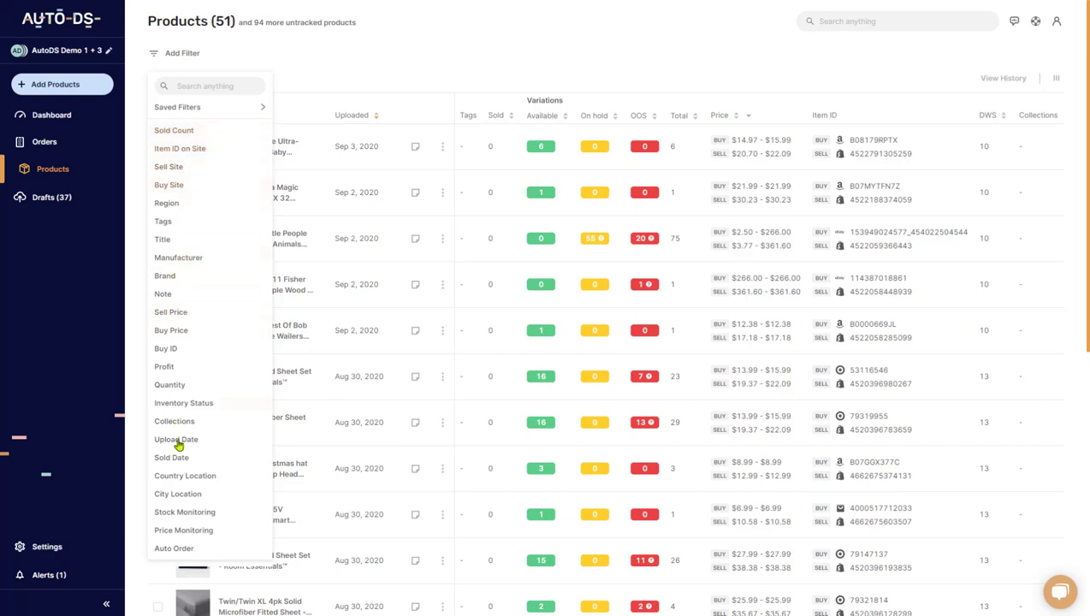
{"action": "left_click", "coordinate": [170, 187]}
{"action": "left_click", "coordinate": [202, 107]}
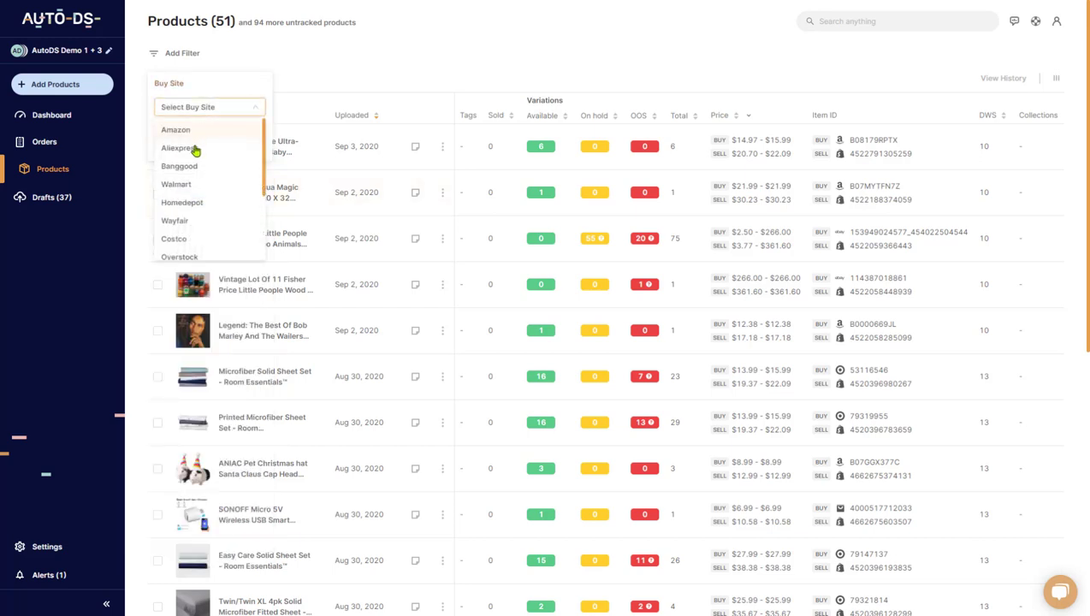
{"action": "left_click", "coordinate": [195, 147]}
{"action": "left_click", "coordinate": [230, 147]}
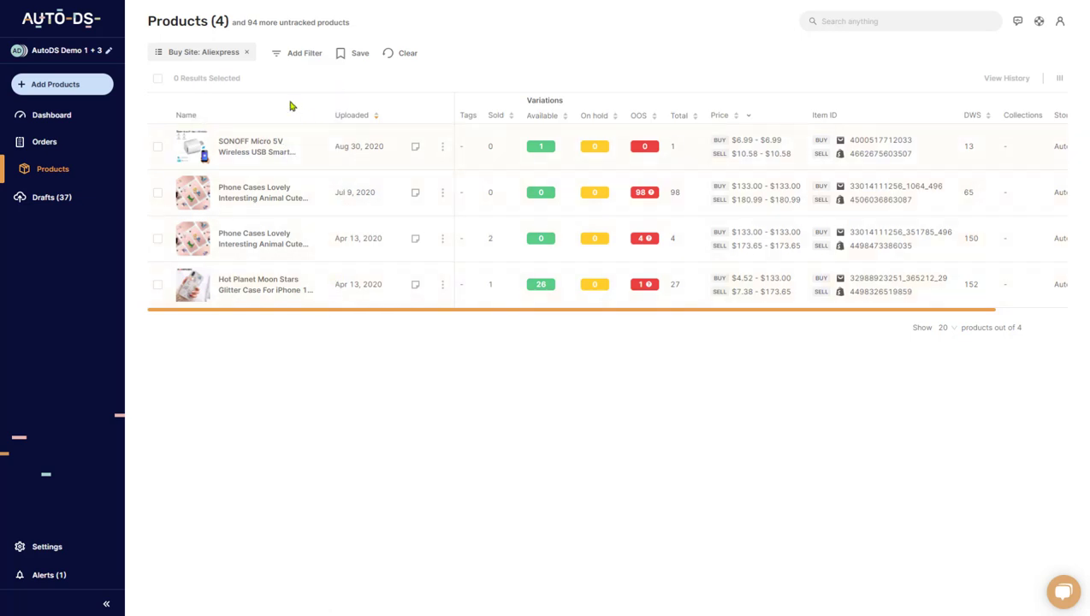
{"action": "left_click", "coordinate": [299, 60]}
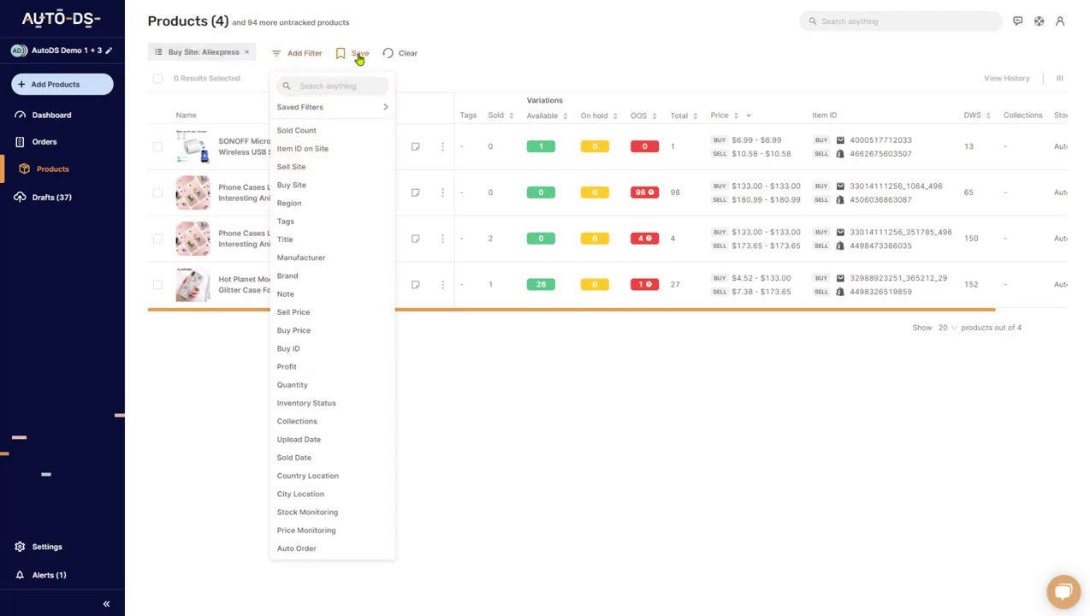
{"action": "left_click", "coordinate": [408, 54]}
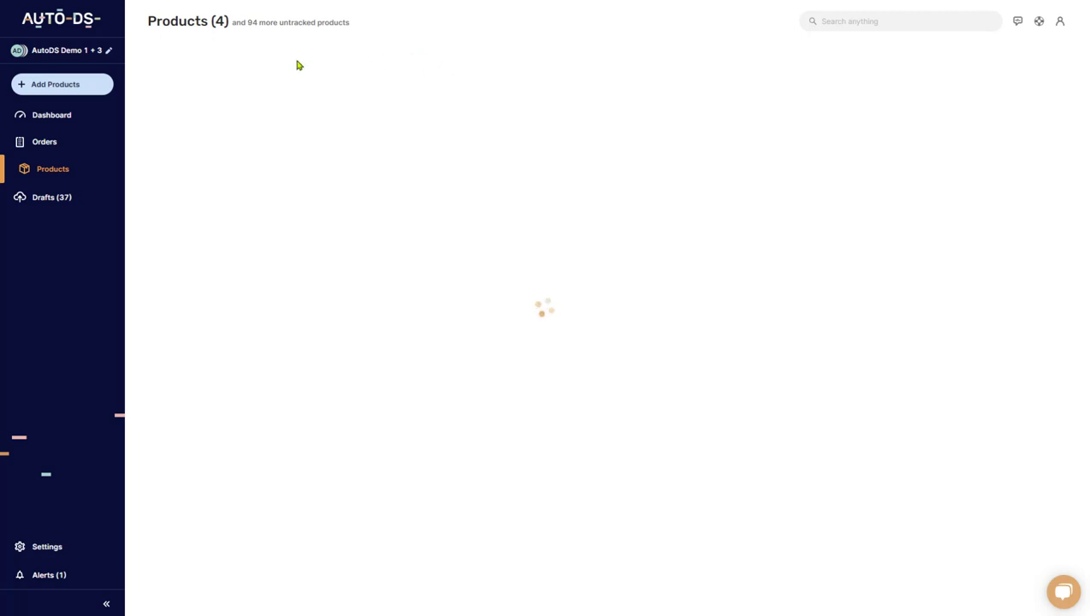
{"action": "left_click", "coordinate": [193, 57]}
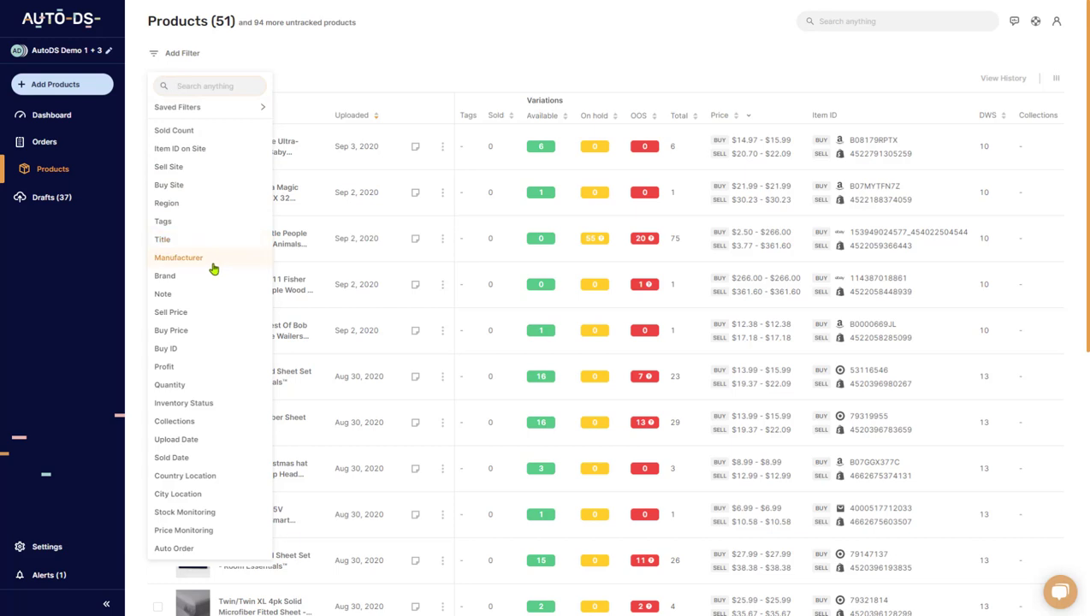
{"action": "left_click", "coordinate": [174, 331]}
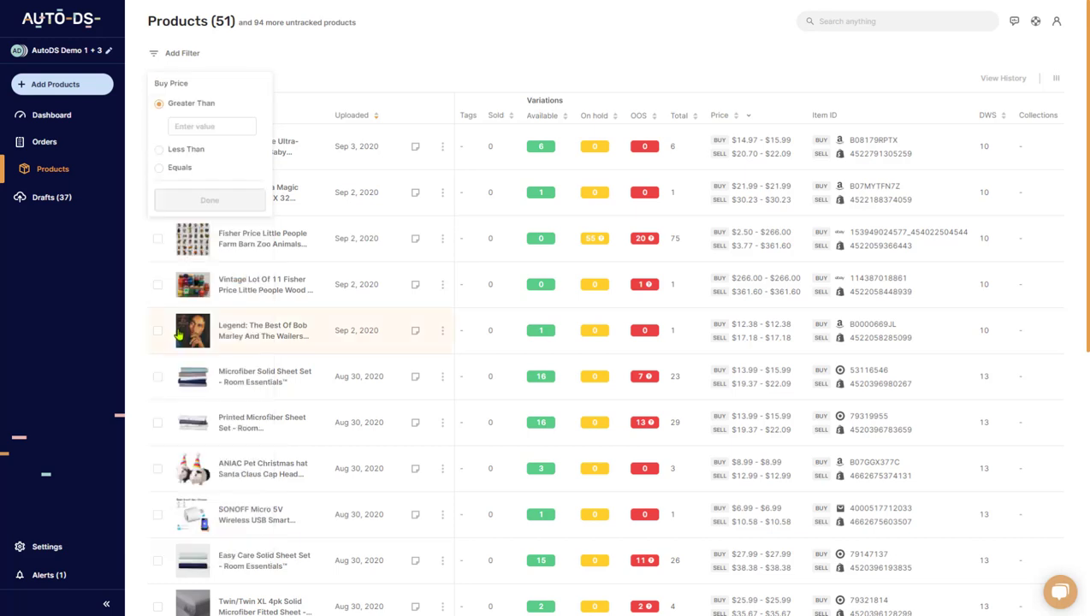
{"action": "left_click", "coordinate": [197, 126]}
{"action": "type", "text": "10"}
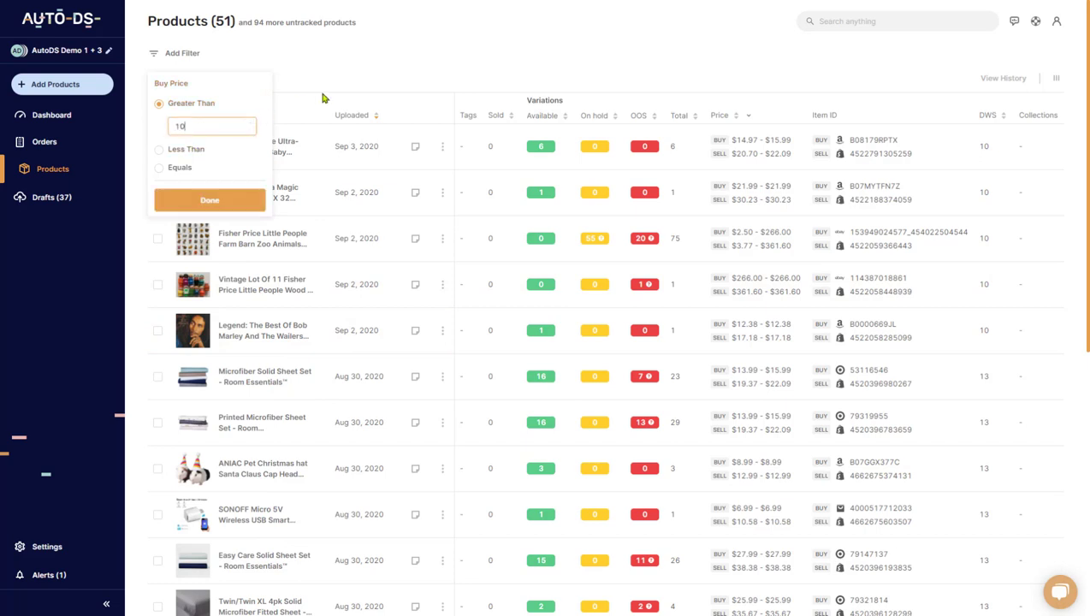
{"action": "left_click", "coordinate": [243, 202]}
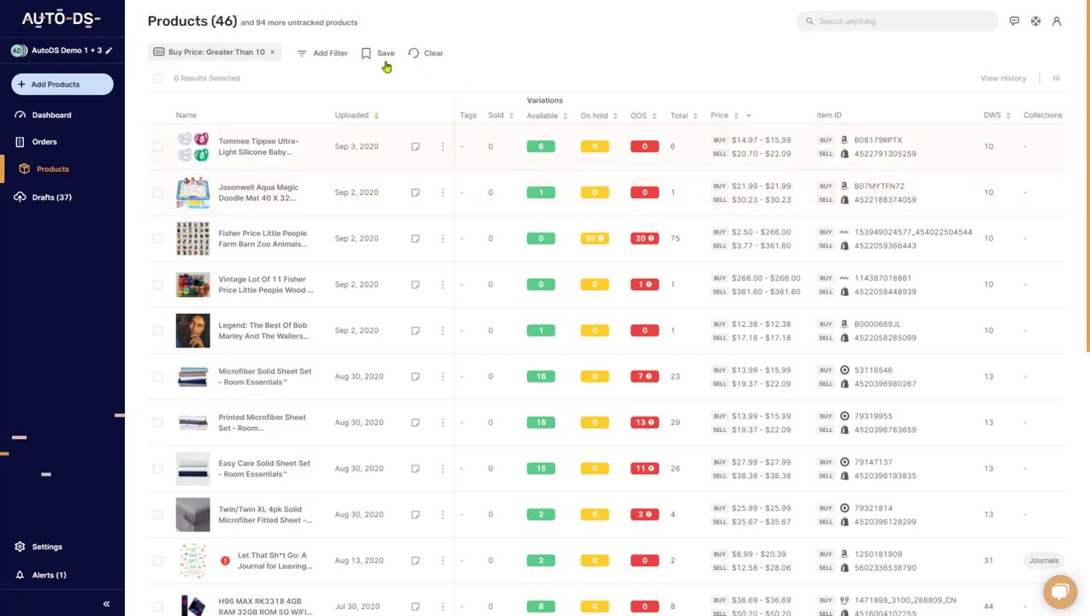
{"action": "left_click", "coordinate": [429, 54]}
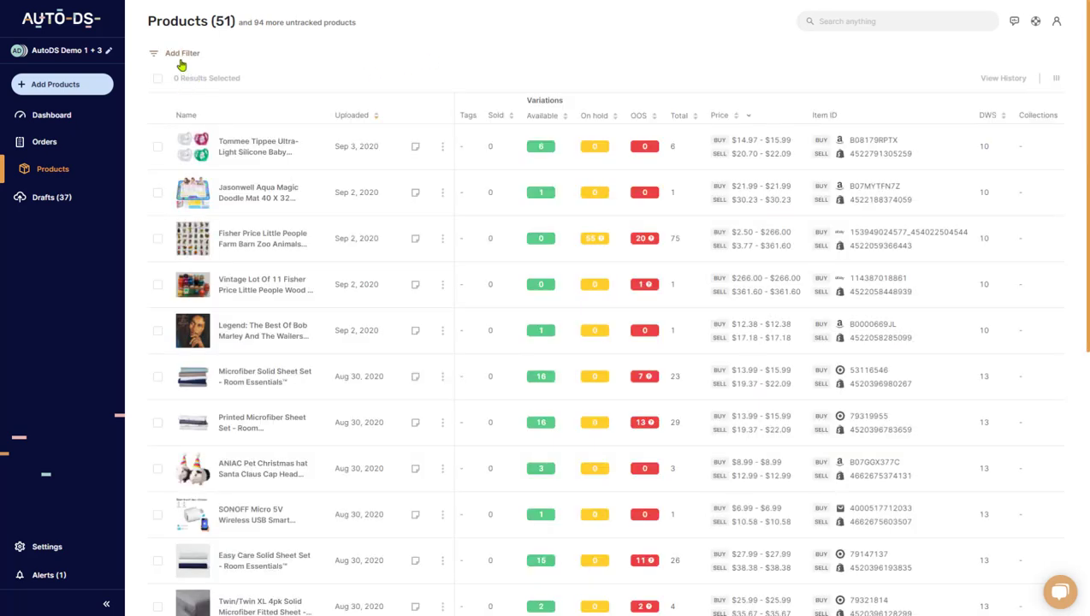
Step: Filter the product list by Inventory Status: Out Of Stock, leaving 26 products
{"action": "left_click", "coordinate": [179, 60]}
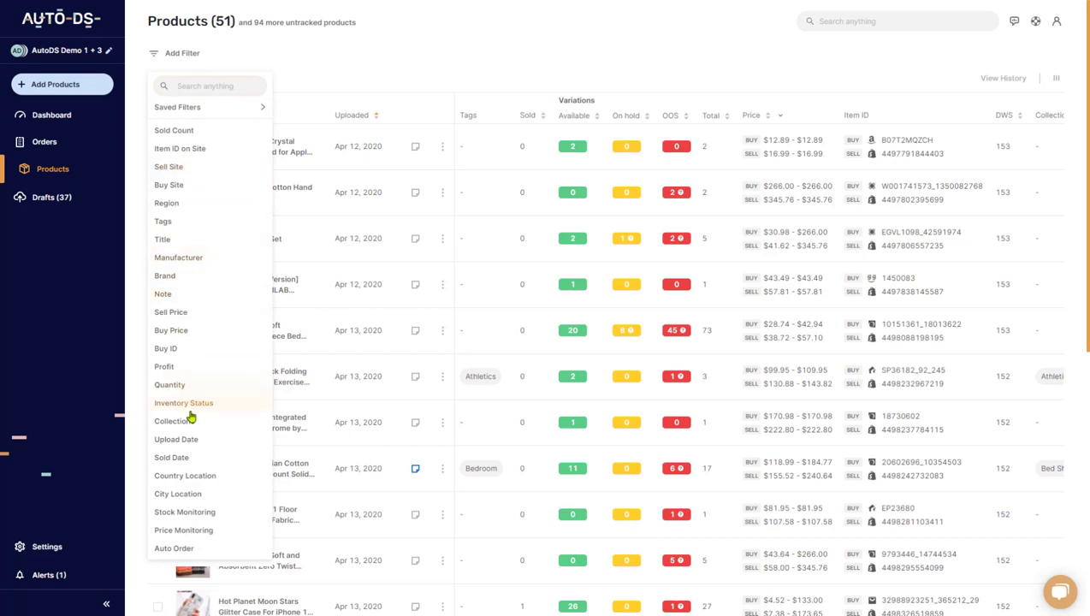
{"action": "left_click", "coordinate": [182, 412]}
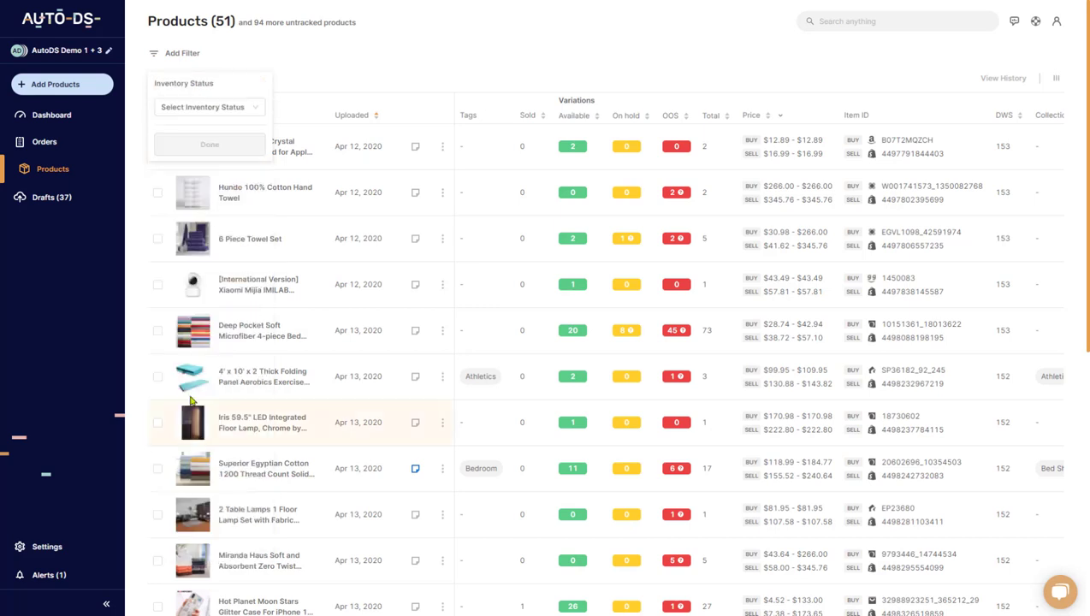
{"action": "left_click", "coordinate": [214, 110]}
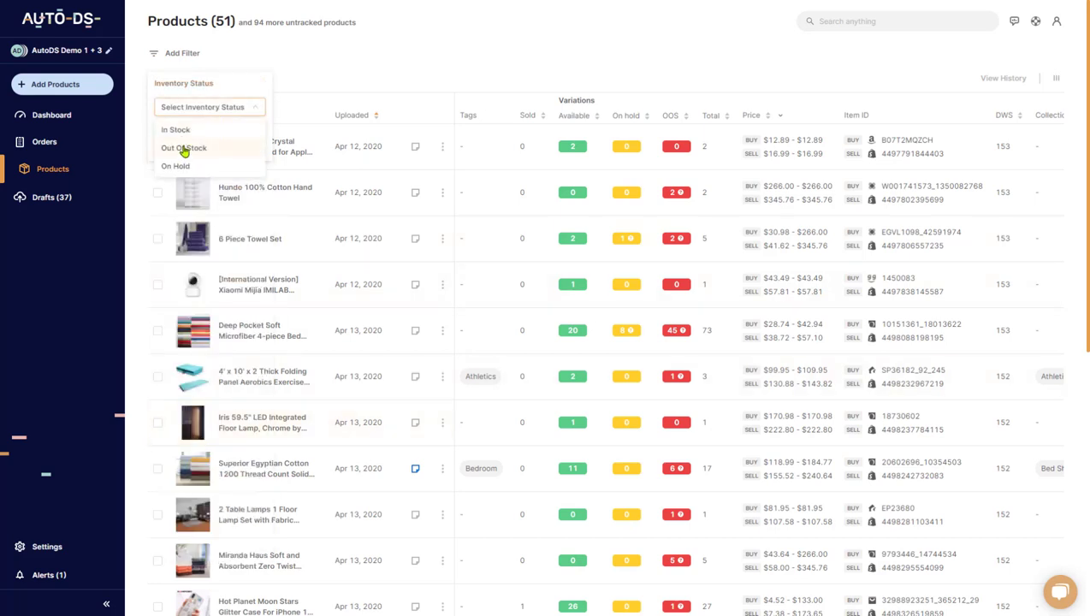
{"action": "left_click", "coordinate": [183, 149]}
{"action": "left_click", "coordinate": [190, 149]}
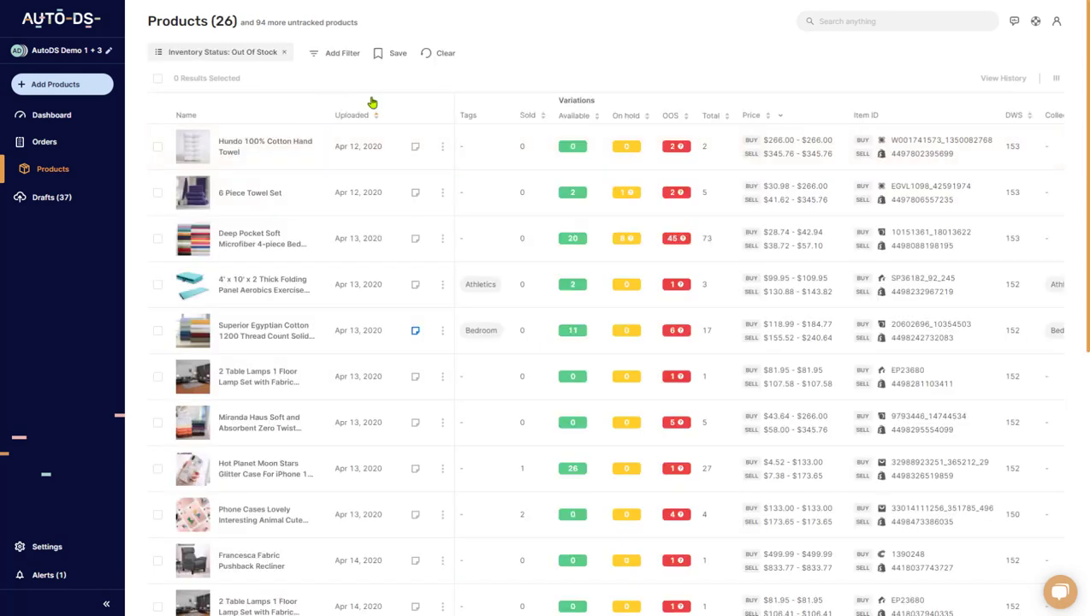
Step: Scroll the out-of-stock products, read the OOS badge tooltip, and remove the filter
{"action": "scroll", "coordinate": [702, 72], "scroll_direction": "down", "scroll_amount": 1}
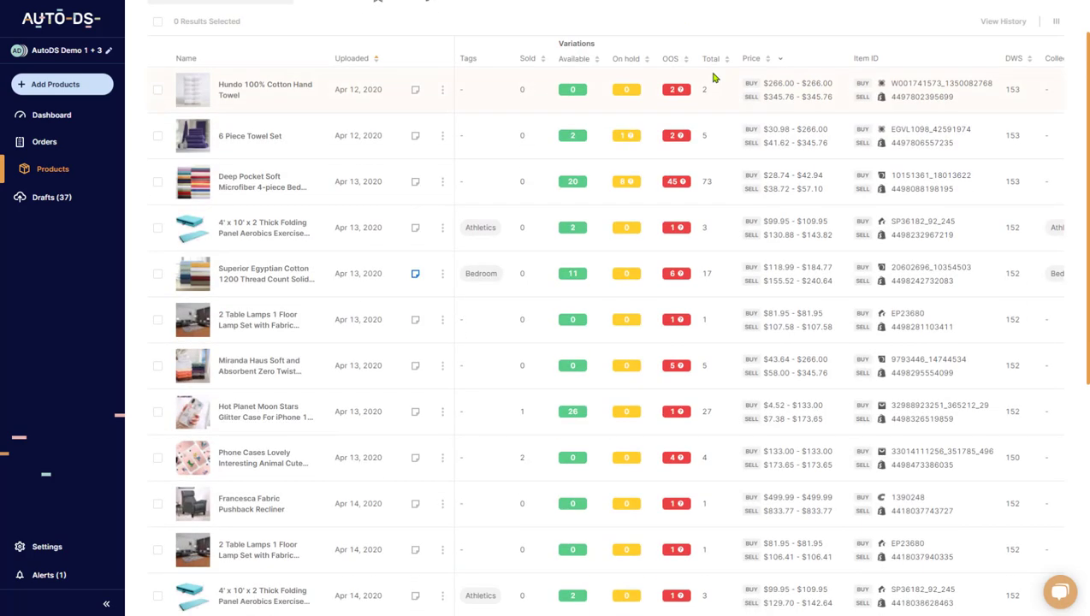
{"action": "scroll", "coordinate": [745, 135], "scroll_direction": "down", "scroll_amount": 2}
{"action": "scroll", "coordinate": [743, 133], "scroll_direction": "up", "scroll_amount": 2}
{"action": "mouse_move", "coordinate": [674, 186]}
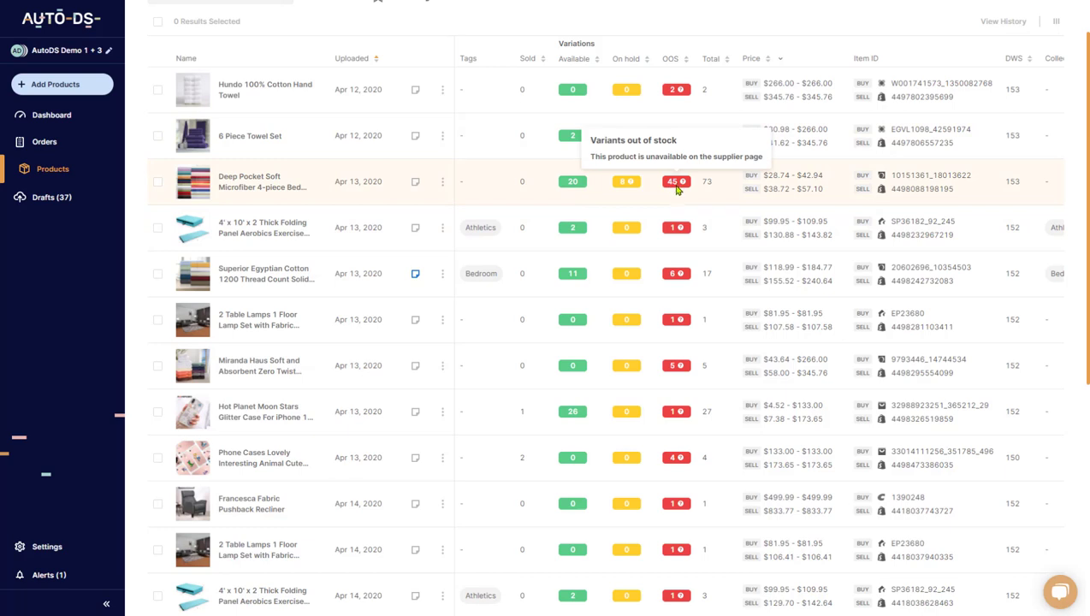
{"action": "scroll", "coordinate": [676, 184], "scroll_direction": "up", "scroll_amount": 1}
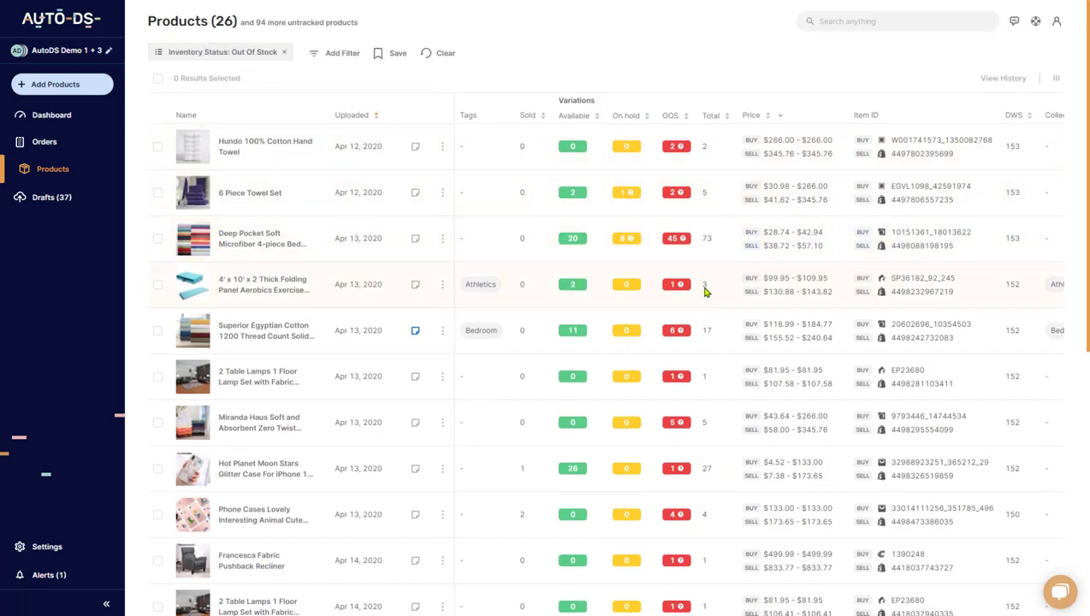
{"action": "left_click", "coordinate": [285, 52]}
Step: Open the filter field list and close it without adding a filter
{"action": "left_click", "coordinate": [188, 54]}
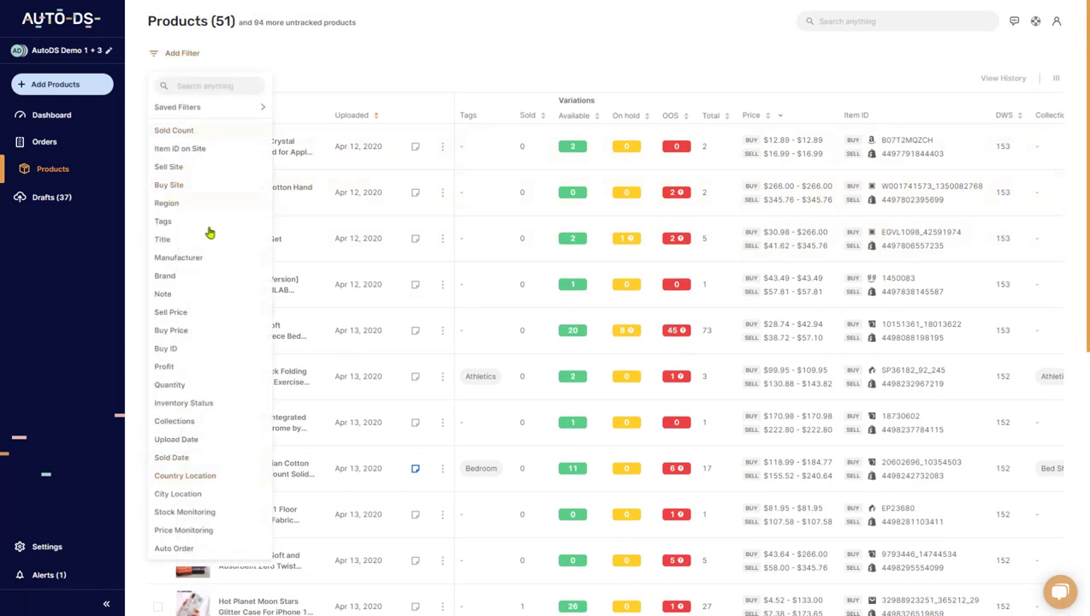
{"action": "left_click", "coordinate": [372, 54]}
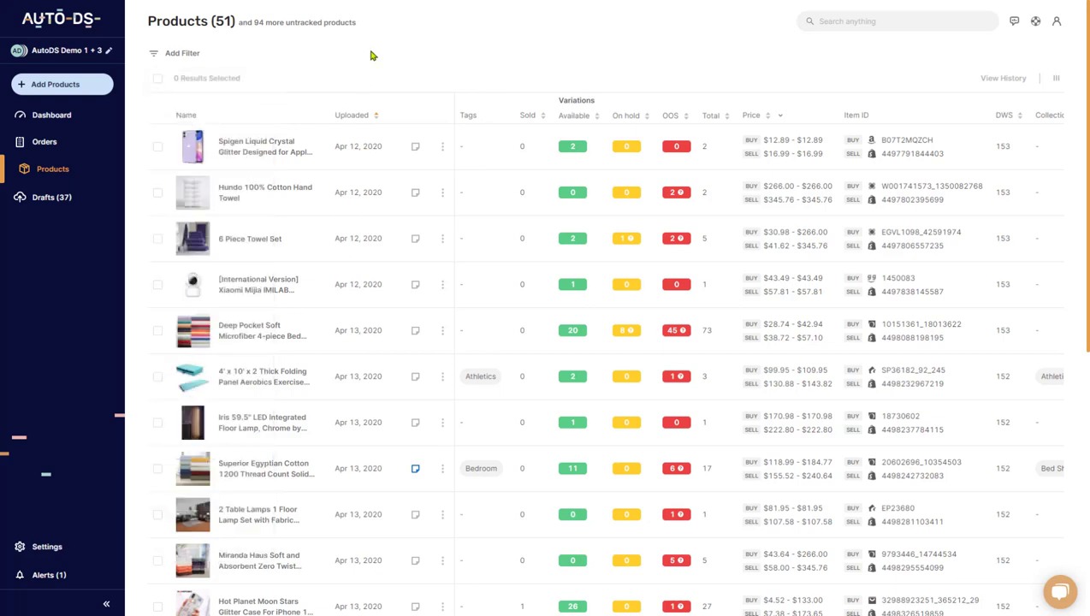
Step: Open the 94 untracked store products list and scroll through it
{"action": "left_click", "coordinate": [275, 32]}
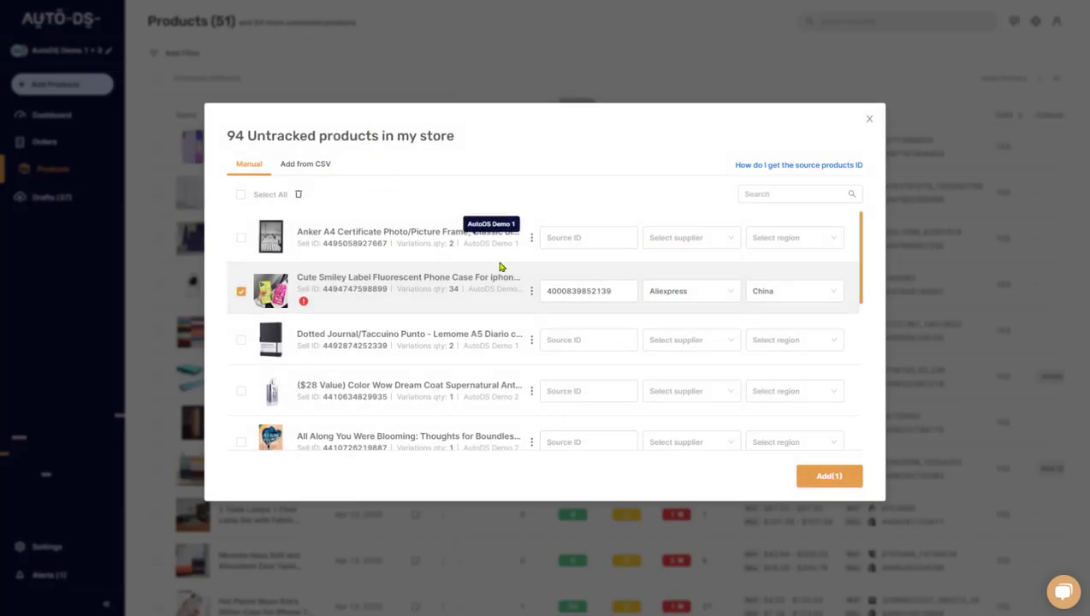
{"action": "scroll", "coordinate": [514, 274], "scroll_direction": "down", "scroll_amount": 5}
{"action": "scroll", "coordinate": [482, 290], "scroll_direction": "down", "scroll_amount": 4}
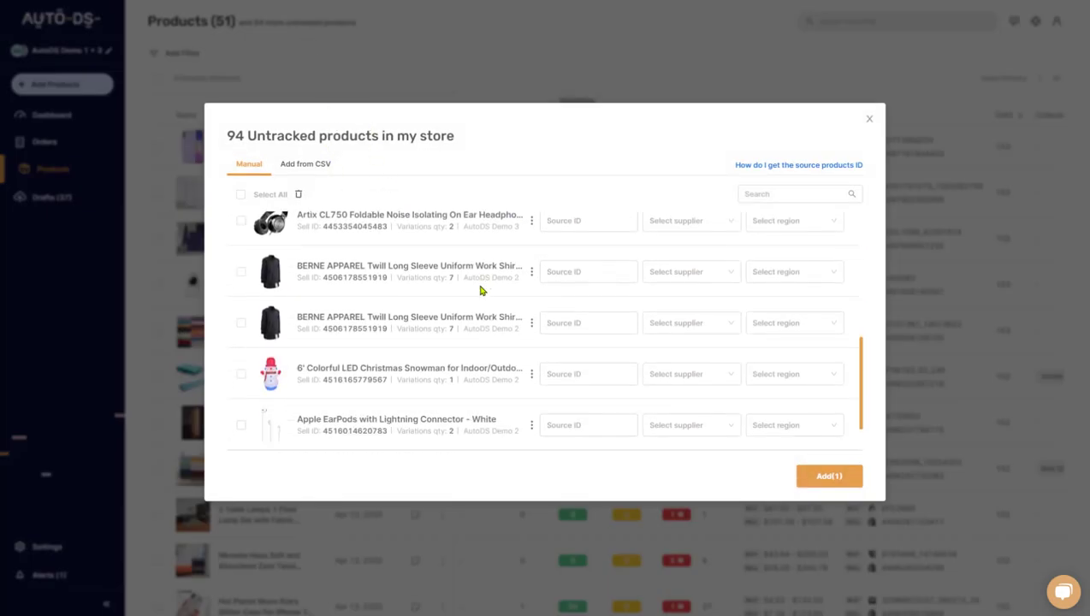
{"action": "scroll", "coordinate": [496, 308], "scroll_direction": "up", "scroll_amount": 10}
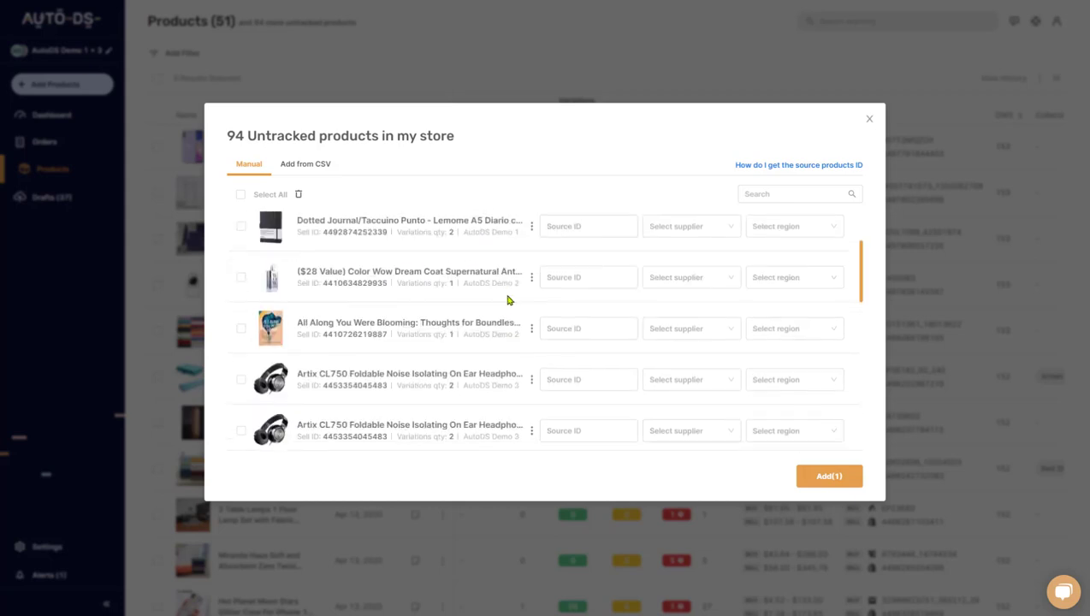
Step: Try the Anker frame's Source ID, supplier and region fields, then close and reopen the window
{"action": "left_click", "coordinate": [578, 243]}
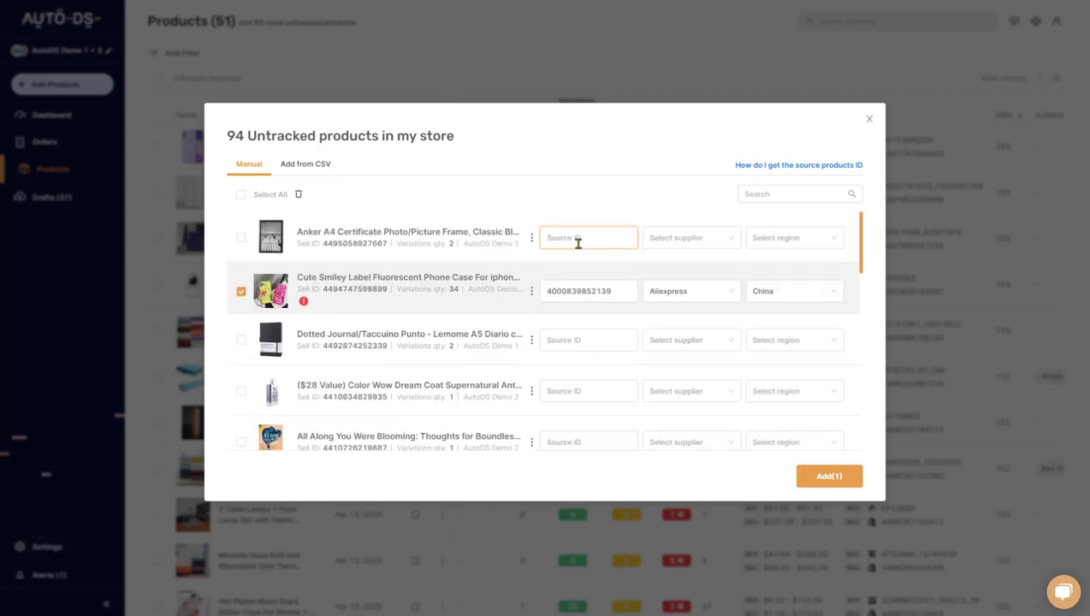
{"action": "left_click", "coordinate": [678, 248]}
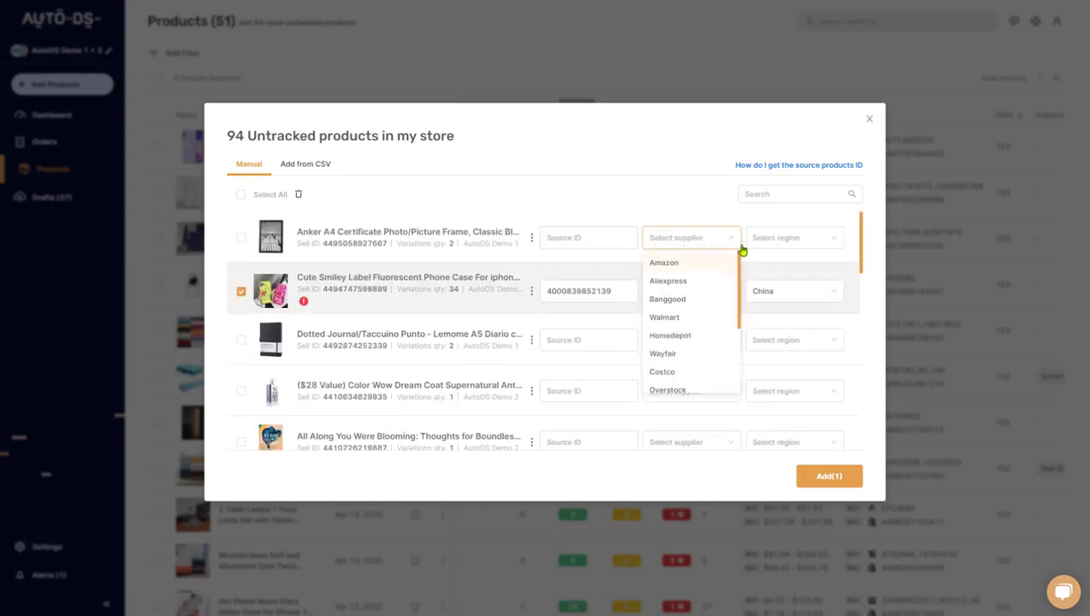
{"action": "left_click", "coordinate": [778, 243]}
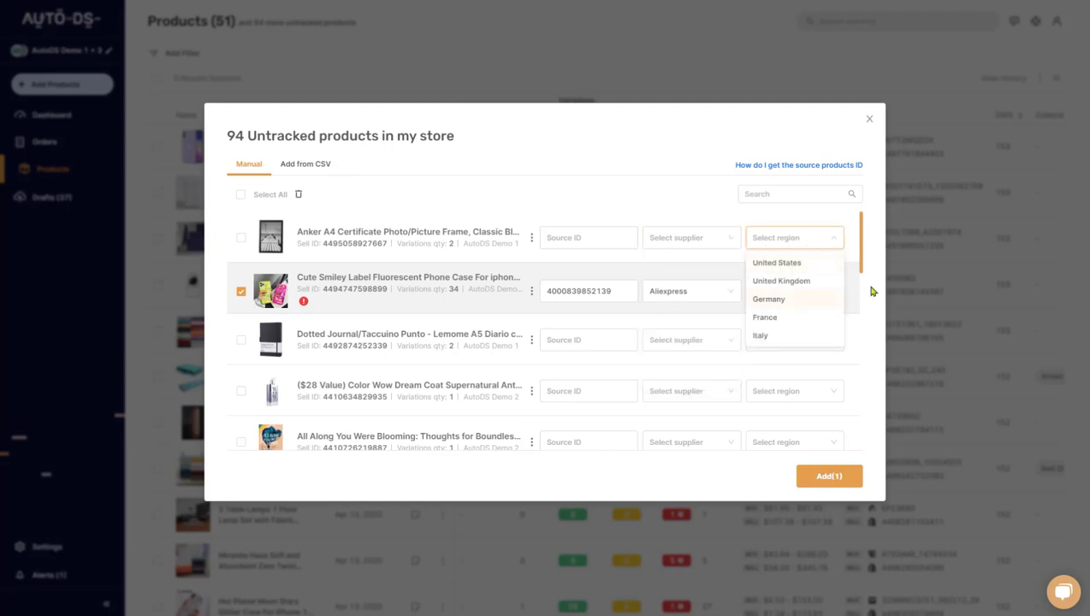
{"action": "left_click", "coordinate": [870, 119]}
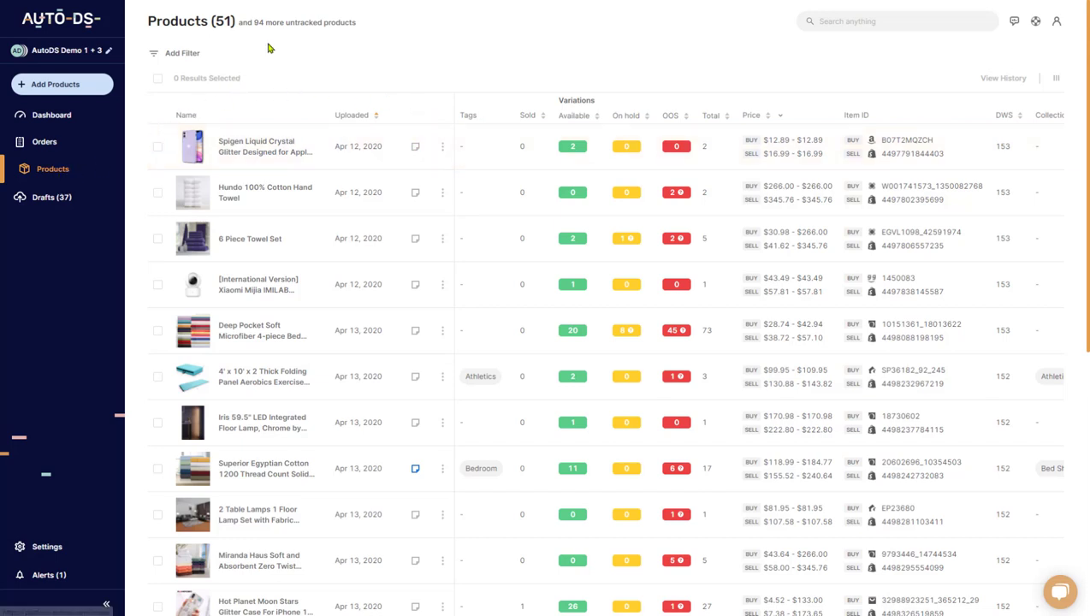
{"action": "left_click", "coordinate": [224, 29]}
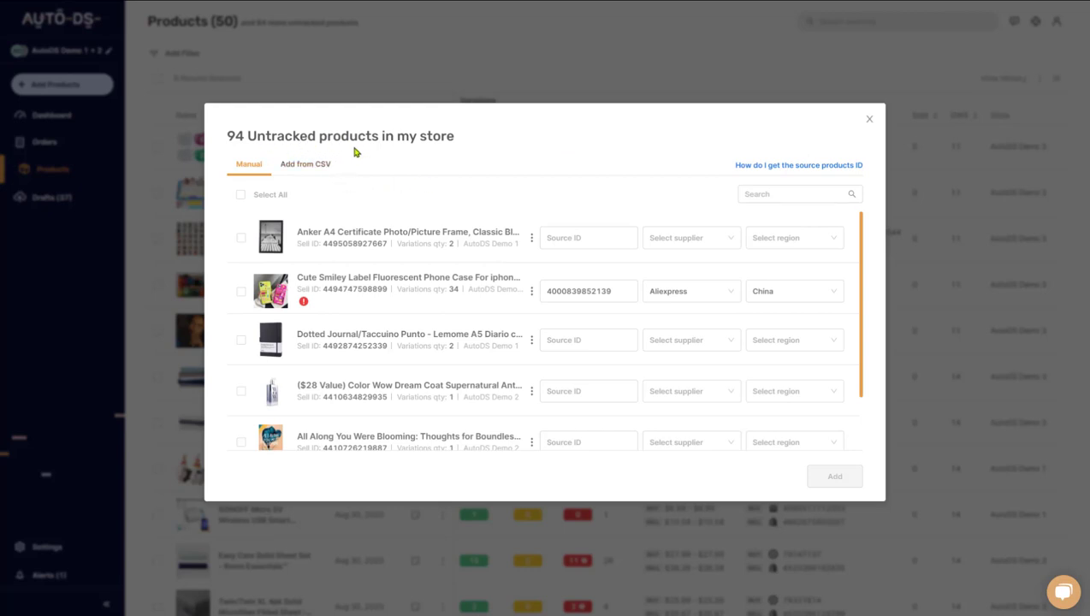
Step: Switch to Add from CSV and cancel the CSV file browser without choosing a file
{"action": "left_click", "coordinate": [306, 168]}
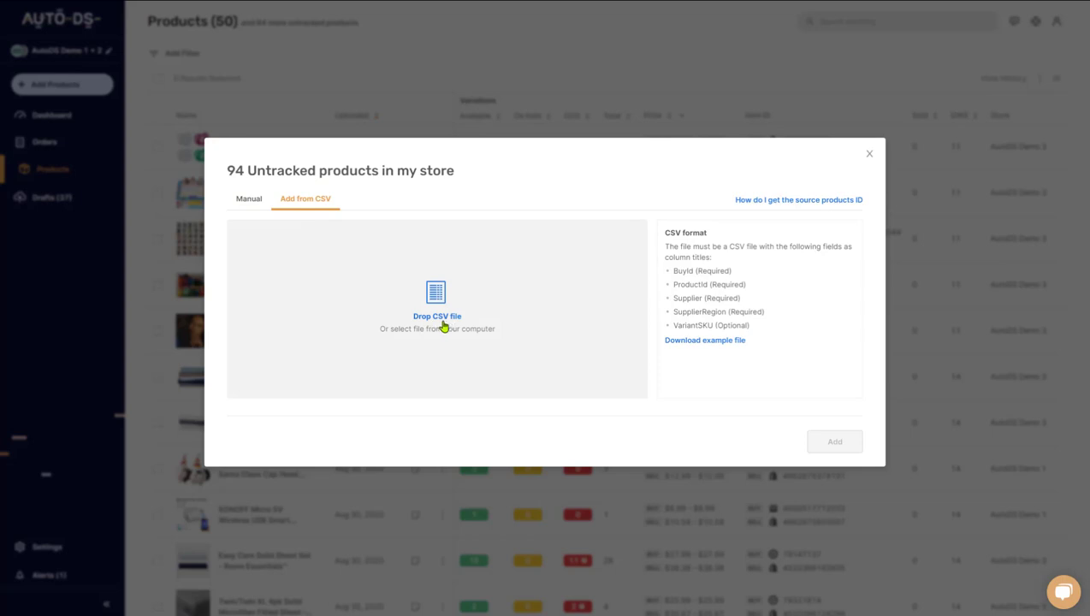
{"action": "left_click", "coordinate": [449, 316]}
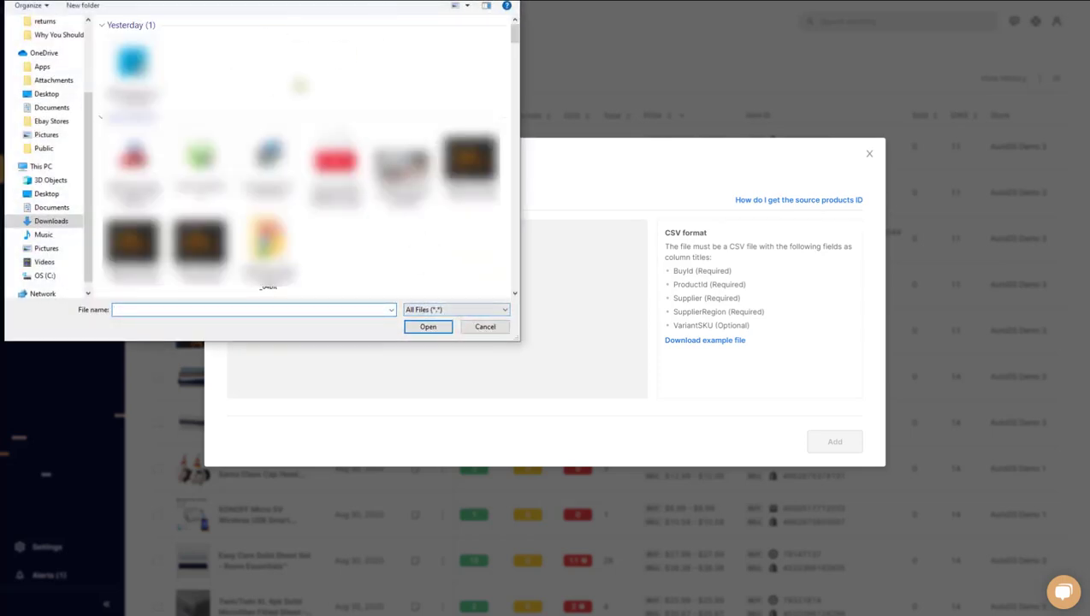
{"action": "left_click", "coordinate": [487, 330]}
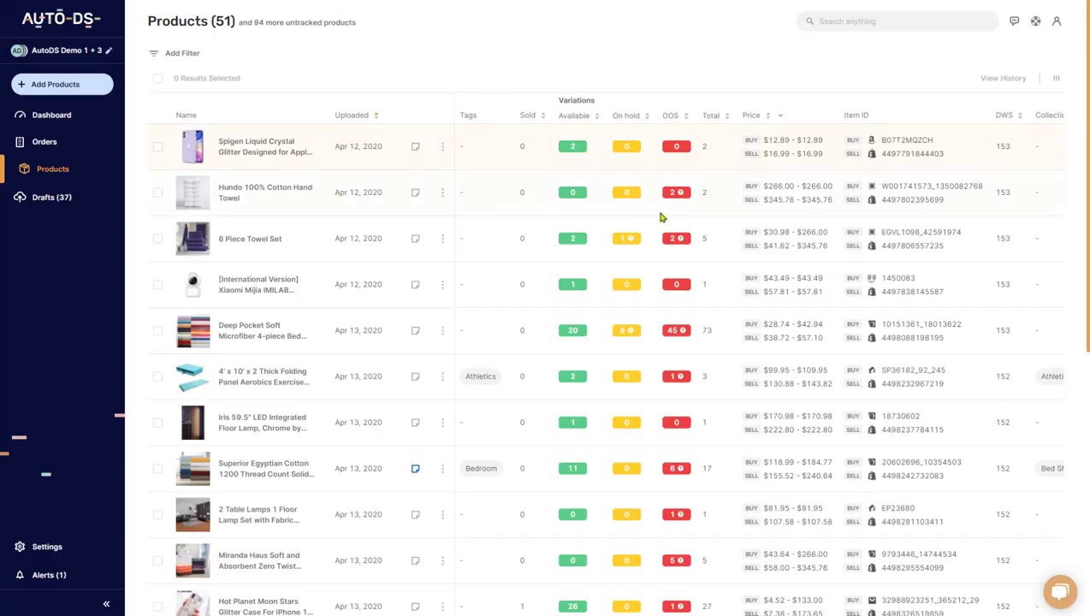
{"action": "scroll", "coordinate": [643, 279], "scroll_direction": "down", "scroll_amount": 5}
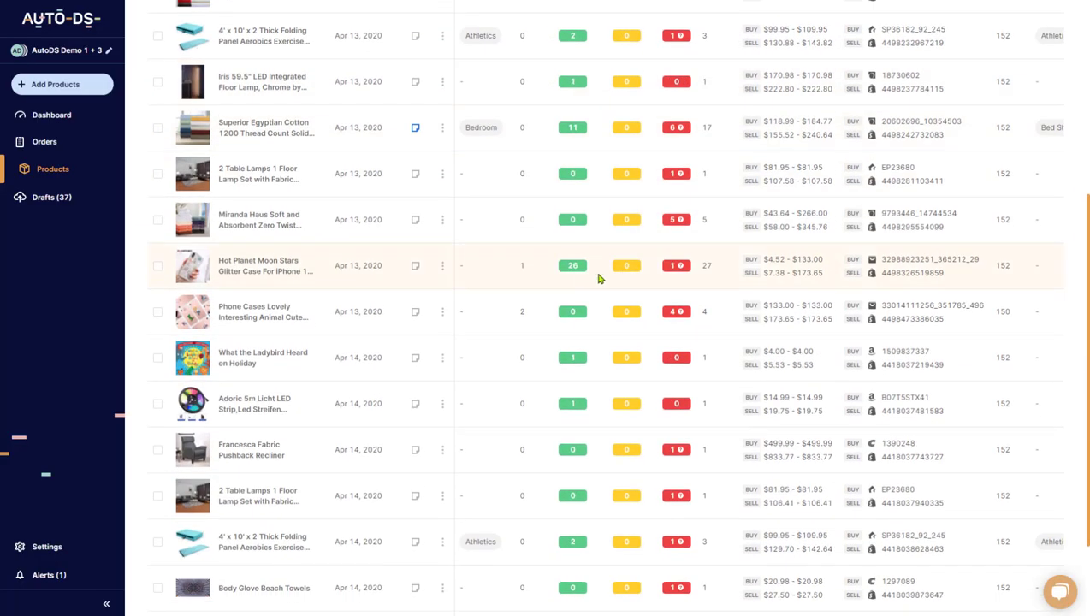
{"action": "scroll", "coordinate": [601, 279], "scroll_direction": "up", "scroll_amount": 5}
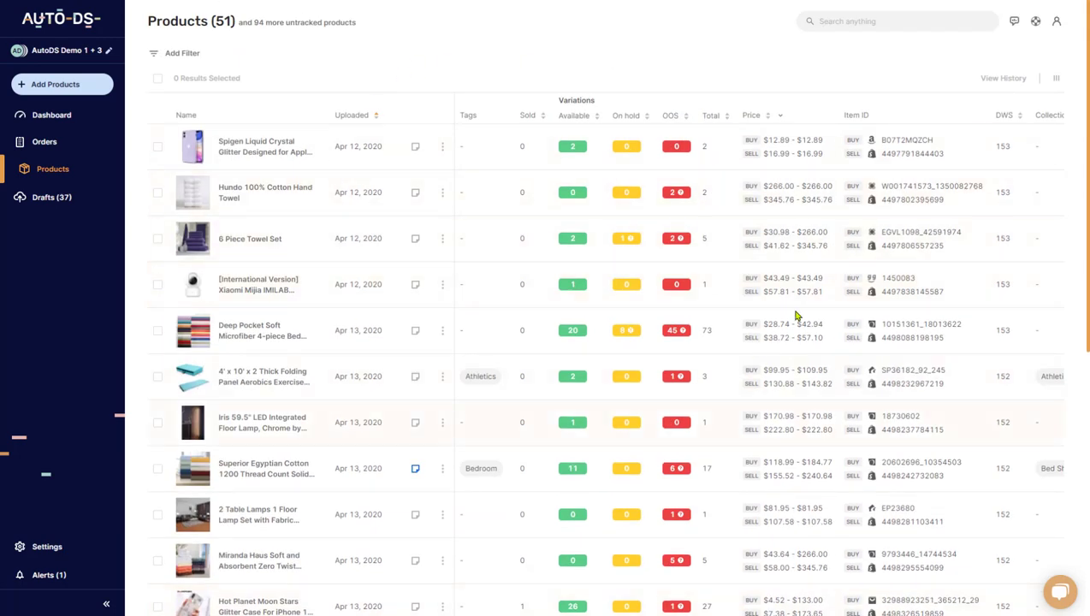
{"action": "scroll", "coordinate": [656, 343], "scroll_direction": "down", "scroll_amount": 4}
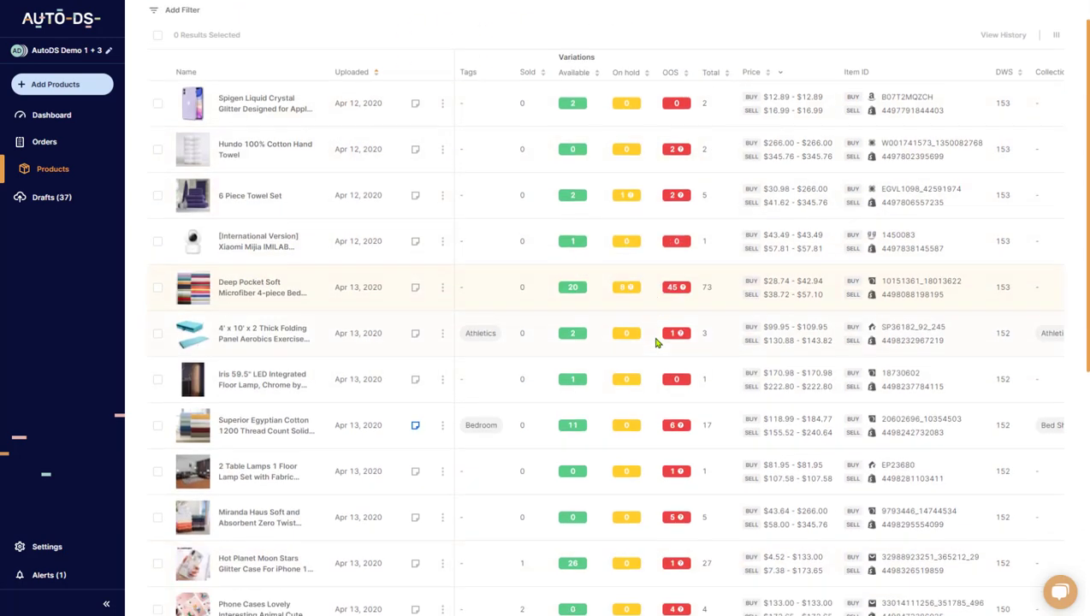
{"action": "scroll", "coordinate": [706, 349], "scroll_direction": "up", "scroll_amount": 4}
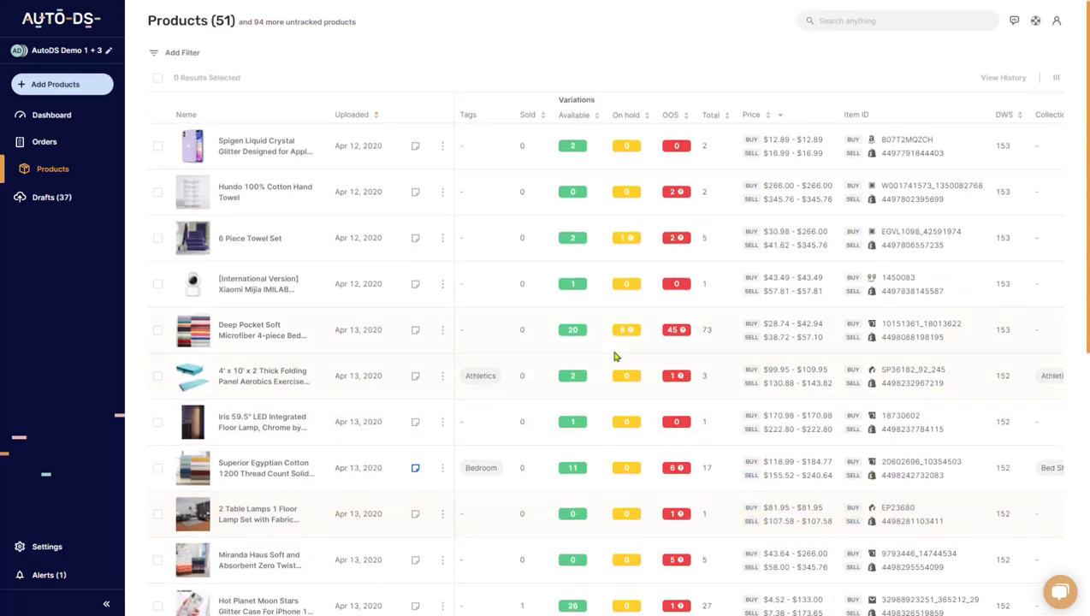